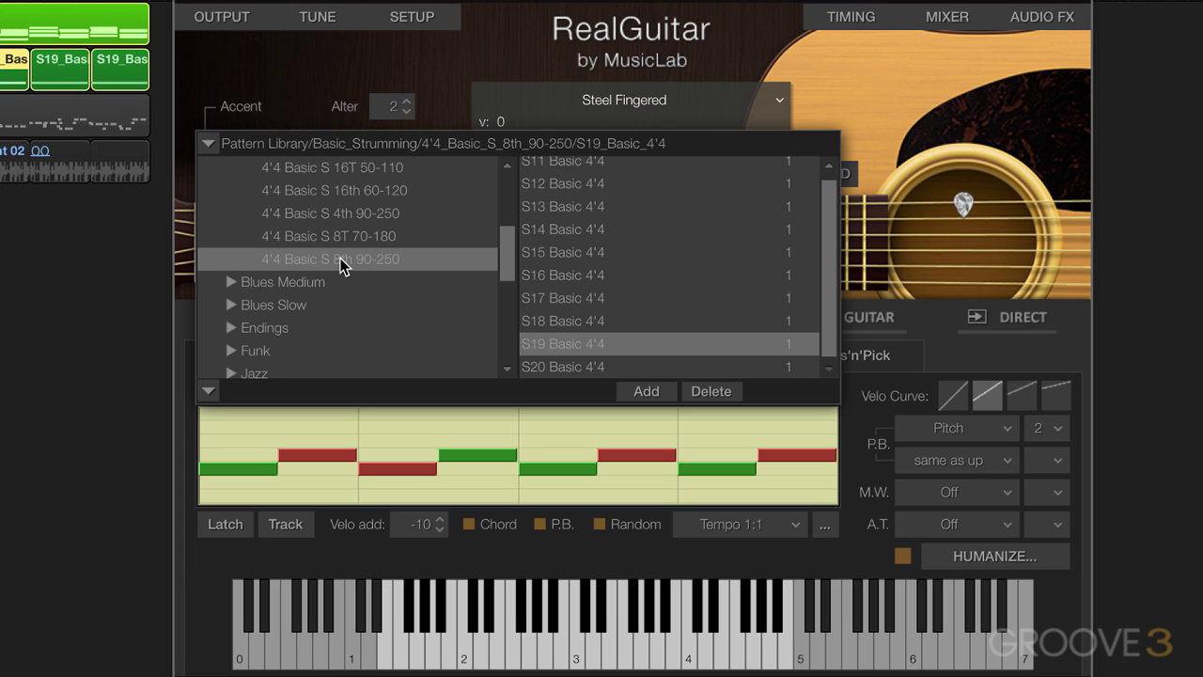
Scroll RealGuitar's Pattern Library from Basic Strumming down to the empty User folder
{"action": "scroll", "coordinate": [331, 260], "scroll_direction": "down", "scroll_amount": 5}
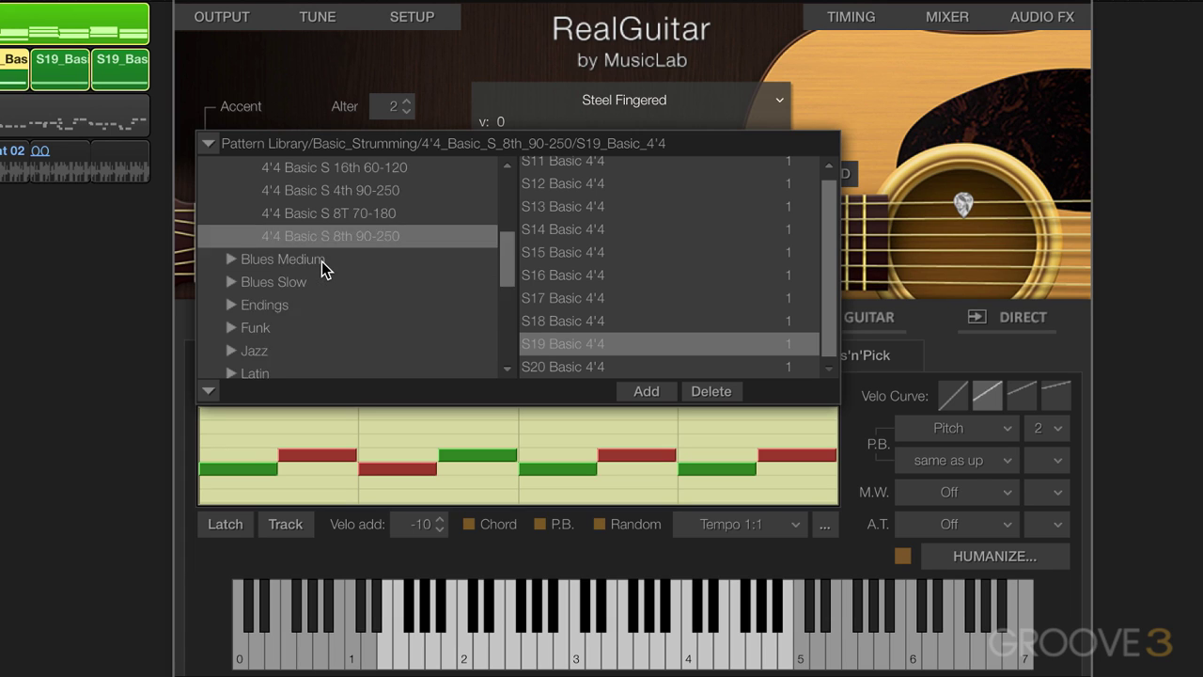
{"action": "scroll", "coordinate": [310, 256], "scroll_direction": "up", "scroll_amount": 10}
{"action": "scroll", "coordinate": [302, 259], "scroll_direction": "up", "scroll_amount": 2}
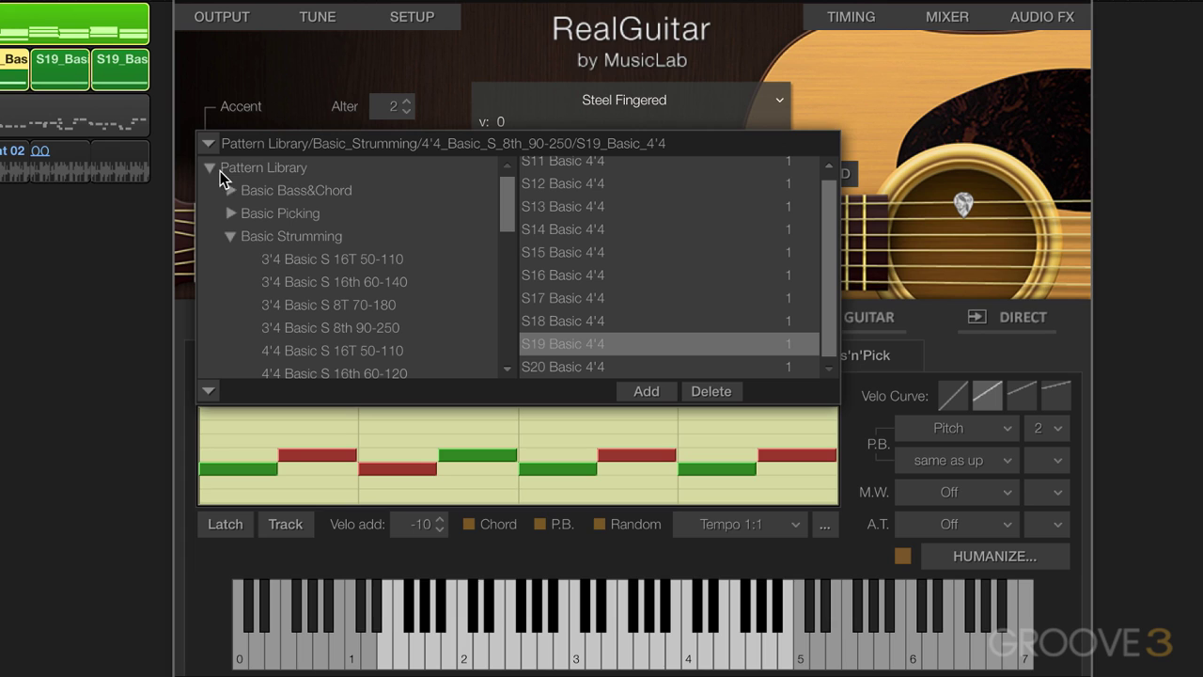
{"action": "scroll", "coordinate": [292, 258], "scroll_direction": "down", "scroll_amount": 10}
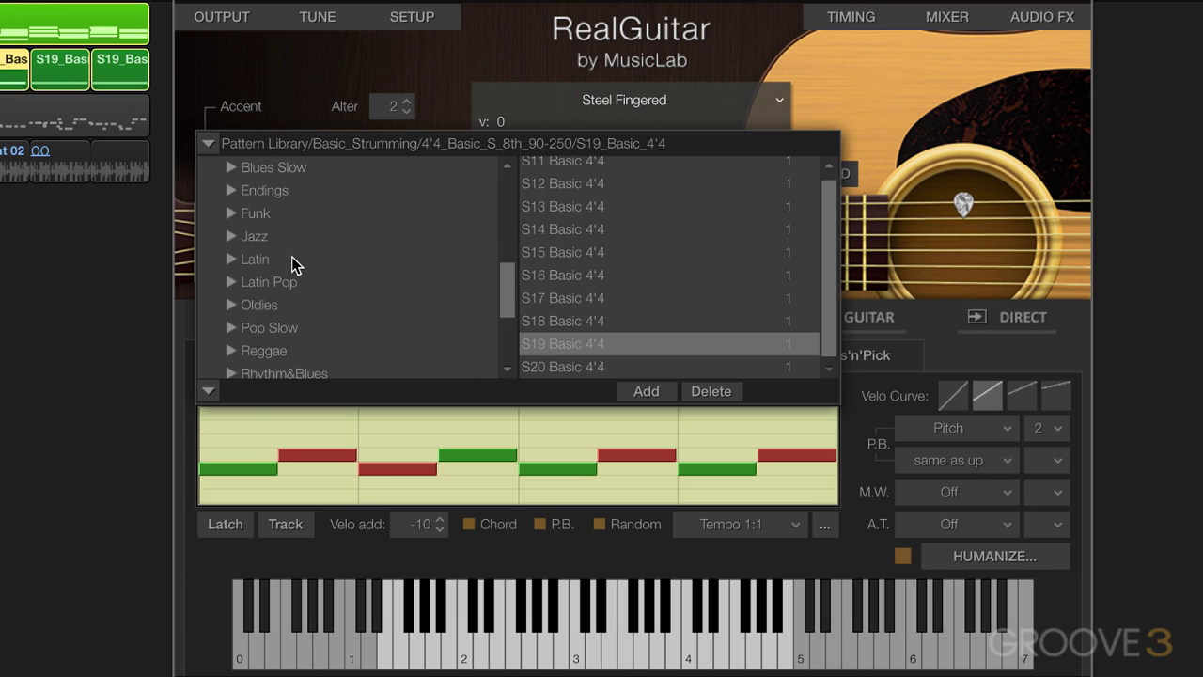
{"action": "scroll", "coordinate": [291, 263], "scroll_direction": "down", "scroll_amount": 3}
Add a new style under the User folder in the pattern library
{"action": "left_click", "coordinate": [252, 366]}
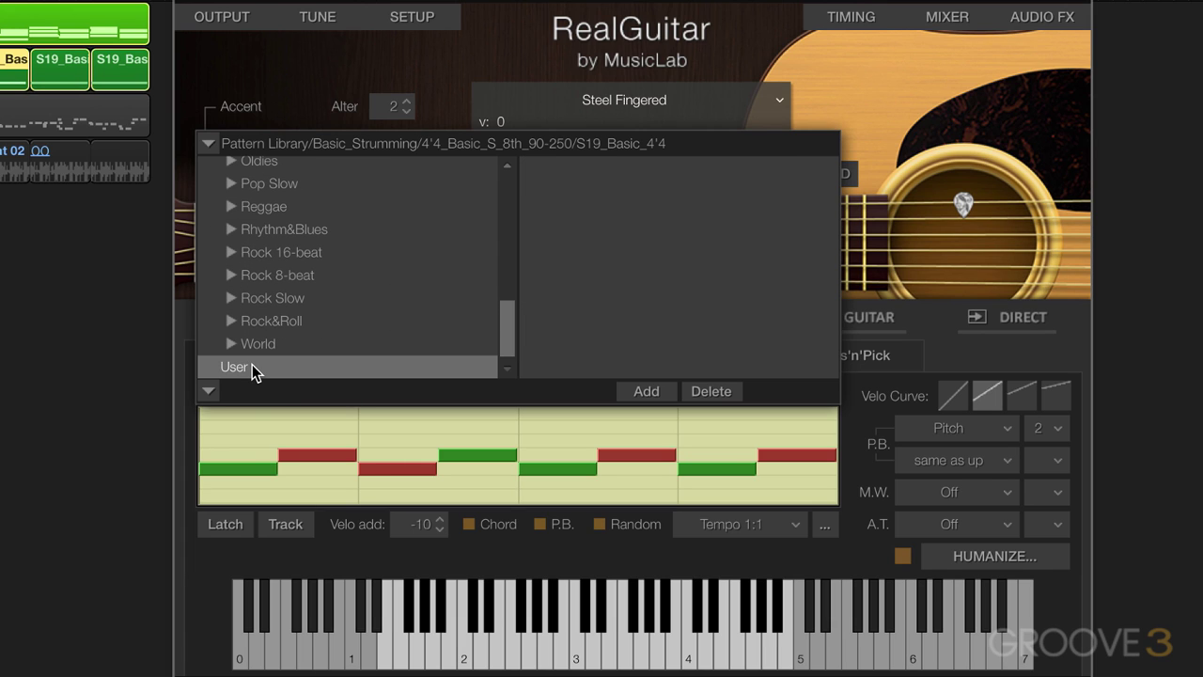
{"action": "right_click", "coordinate": [253, 365]}
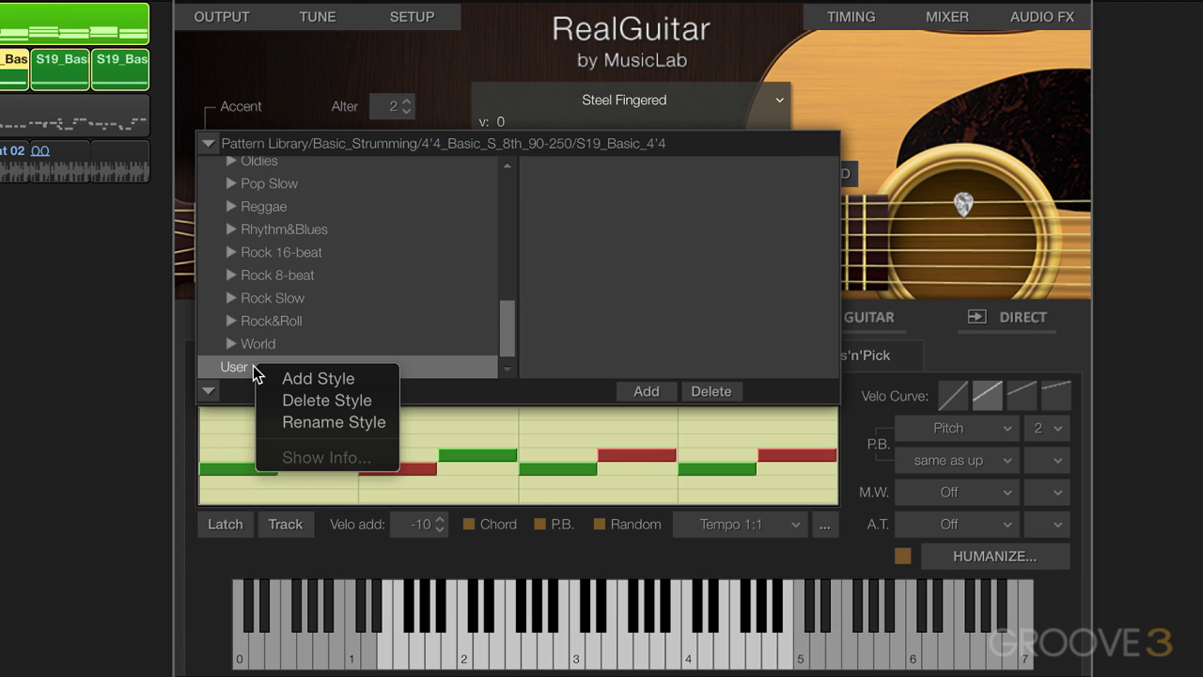
{"action": "left_click", "coordinate": [357, 379]}
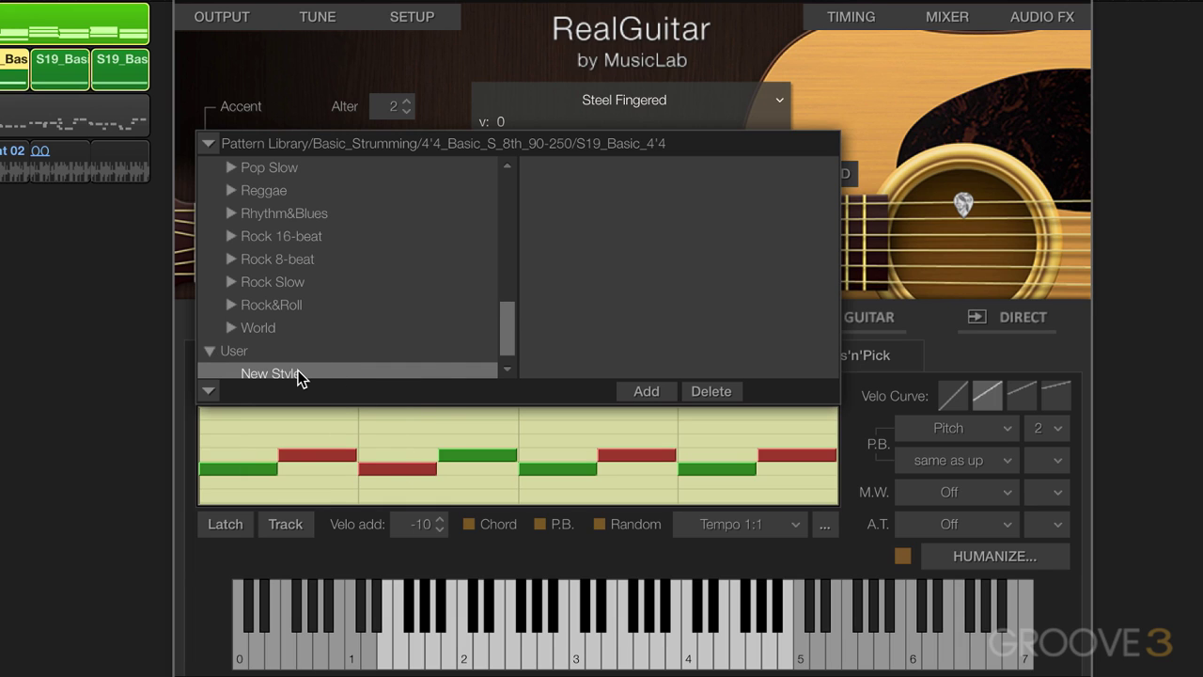
Rename the new style to 'EK Style Favs'
{"action": "right_click", "coordinate": [299, 376]}
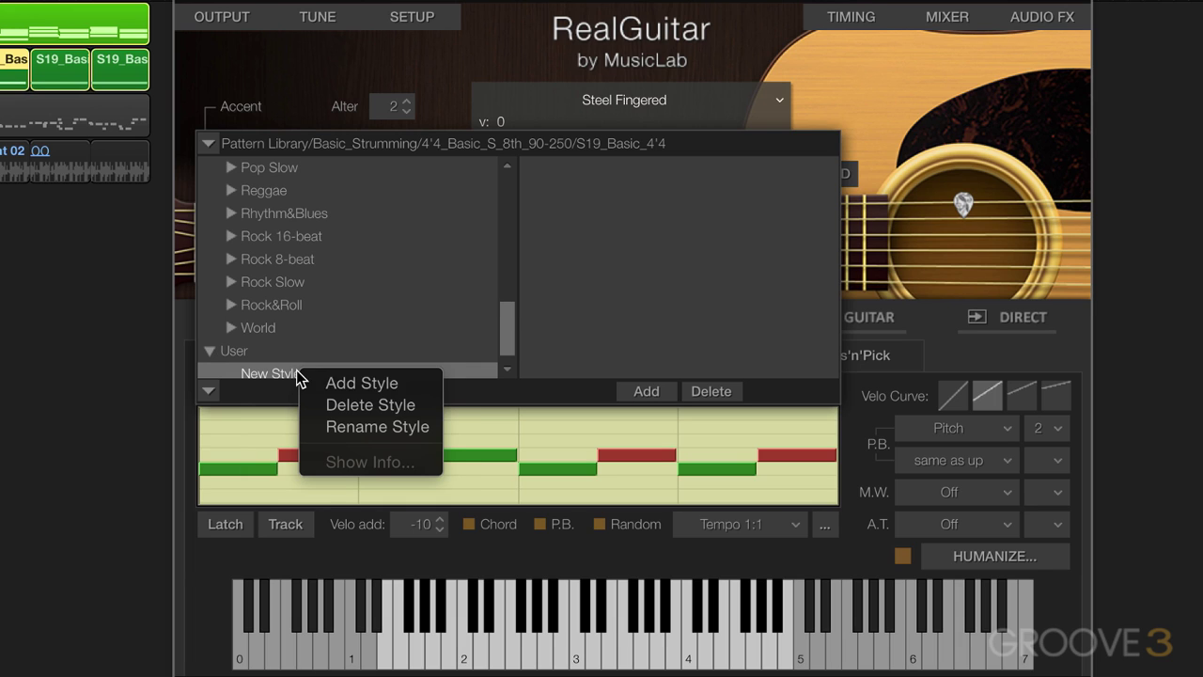
{"action": "left_click", "coordinate": [357, 427]}
{"action": "type", "text": "EK Style Fav"}
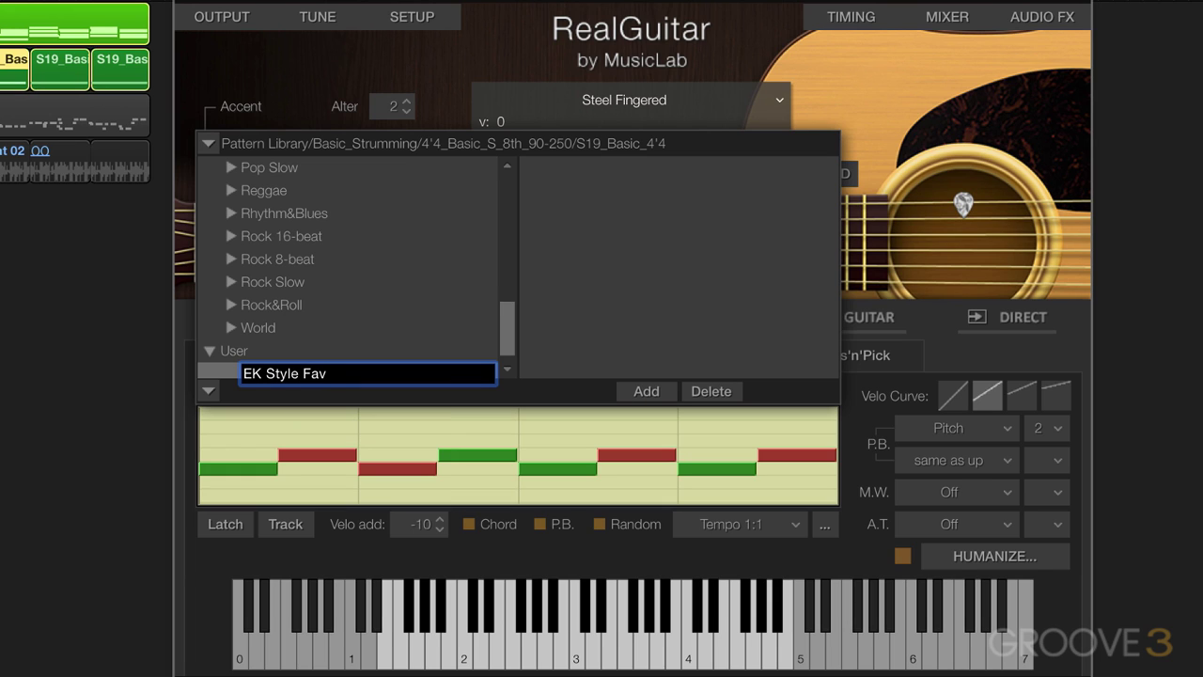
{"action": "key", "text": "Return"}
Add the S04 Basic 4'4 pattern to the EK Style Favs style
{"action": "scroll", "coordinate": [440, 346], "scroll_direction": "down", "scroll_amount": 1}
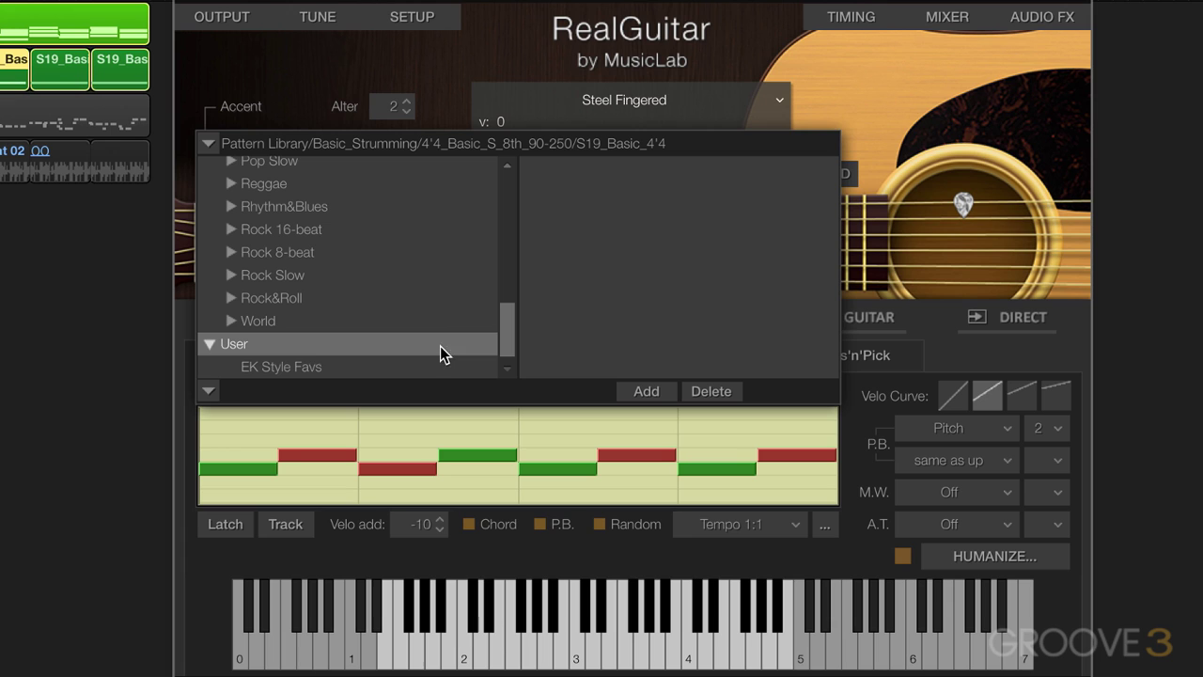
{"action": "left_click", "coordinate": [318, 368]}
{"action": "scroll", "coordinate": [305, 242], "scroll_direction": "up", "scroll_amount": 6}
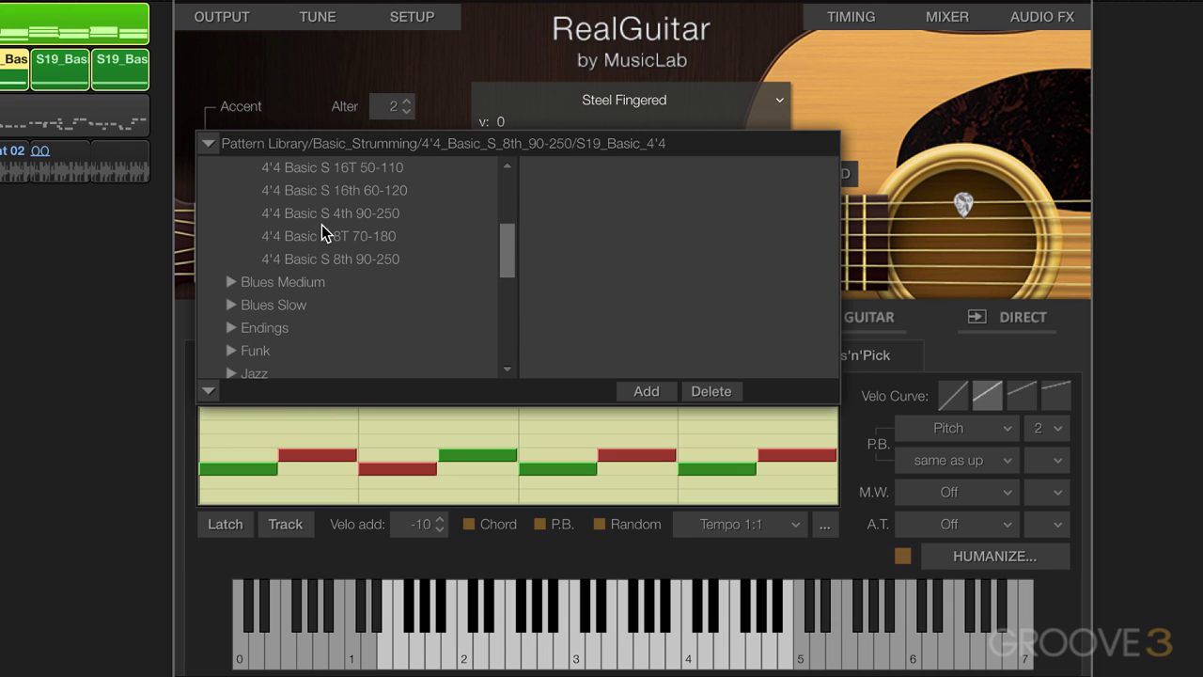
{"action": "left_click", "coordinate": [331, 215]}
{"action": "left_click", "coordinate": [566, 236]}
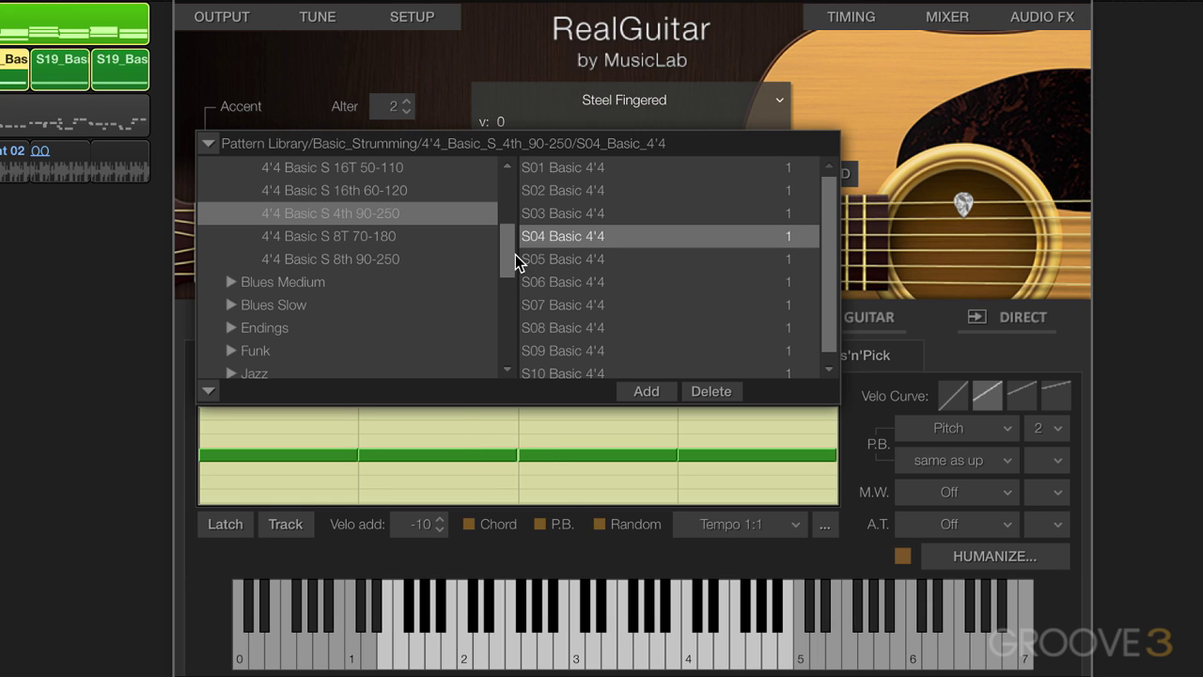
{"action": "scroll", "coordinate": [498, 328], "scroll_direction": "down", "scroll_amount": 5}
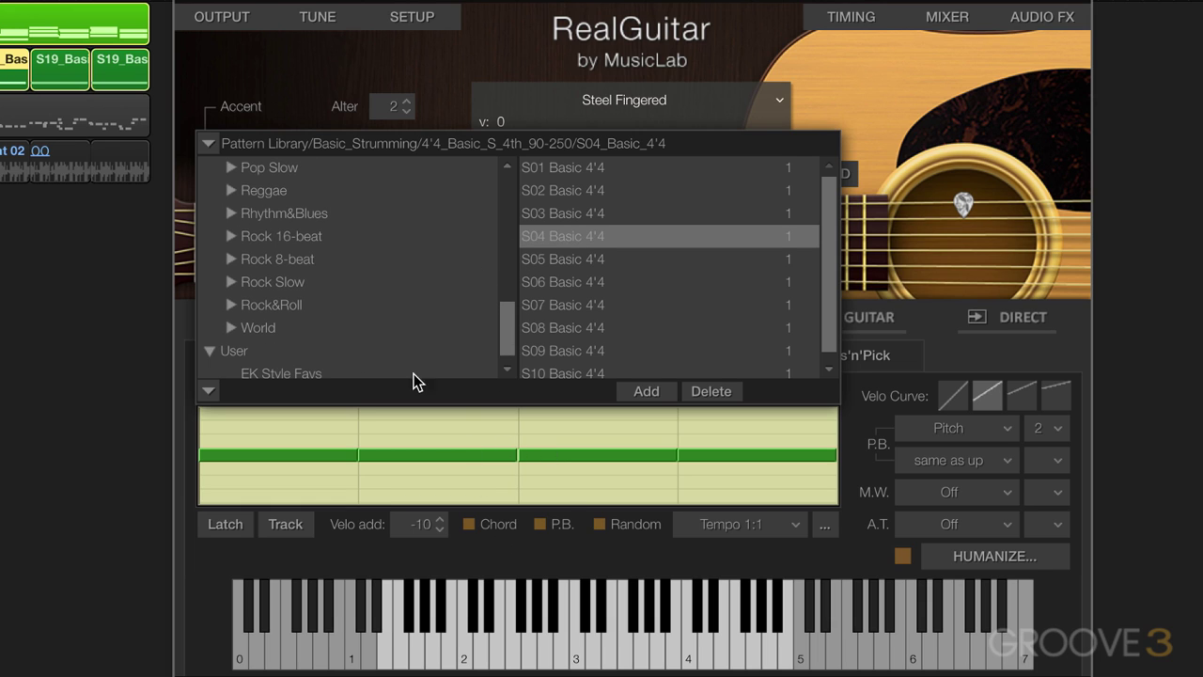
{"action": "left_click", "coordinate": [285, 373]}
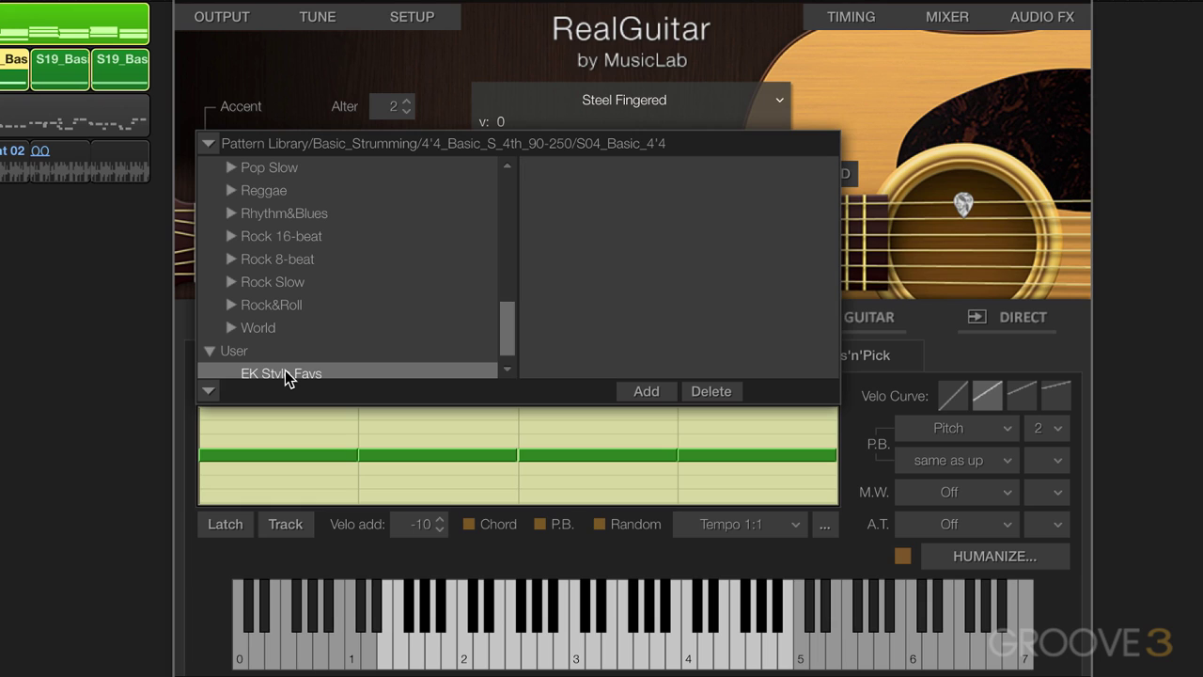
{"action": "left_click", "coordinate": [646, 391]}
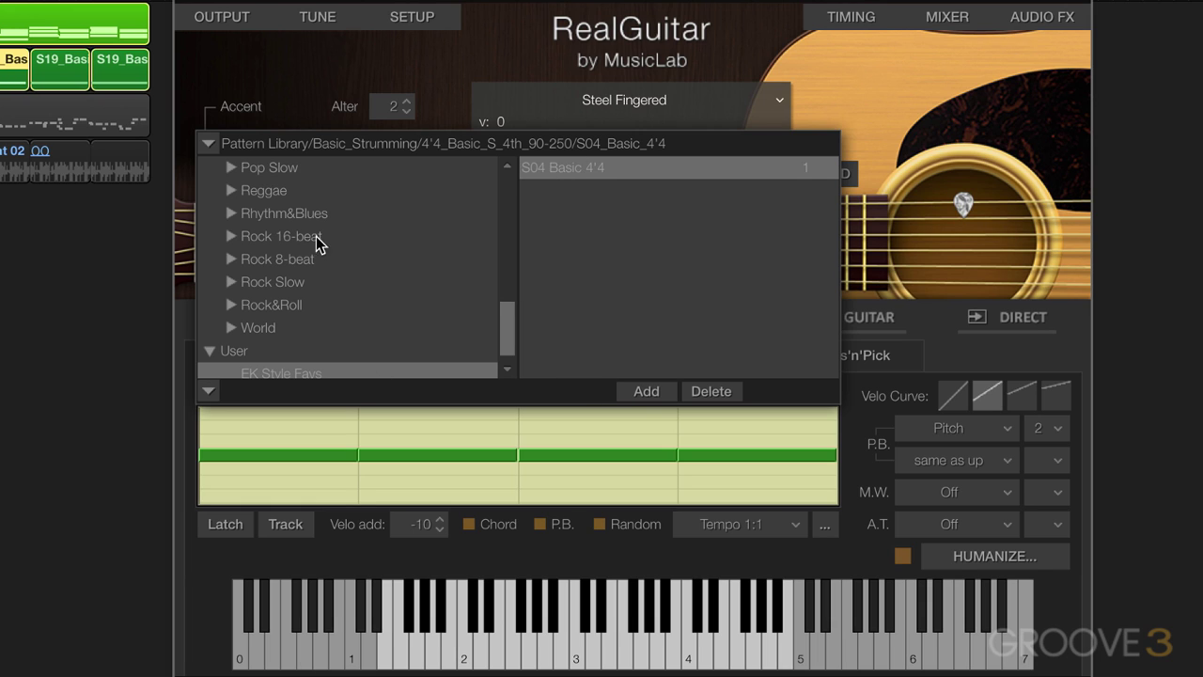
Add the S05 CountryRock1 pattern from Rock 8-beat to EK Style Favs
{"action": "left_click", "coordinate": [230, 258]}
{"action": "left_click", "coordinate": [311, 301]}
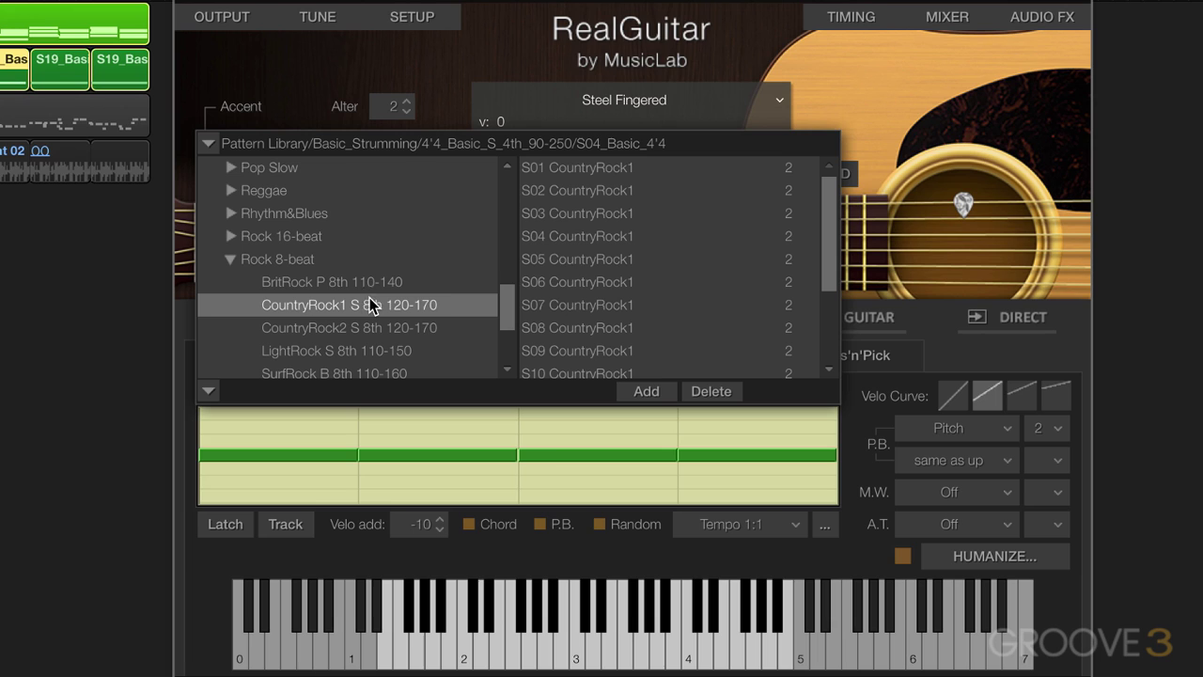
{"action": "left_click", "coordinate": [585, 257]}
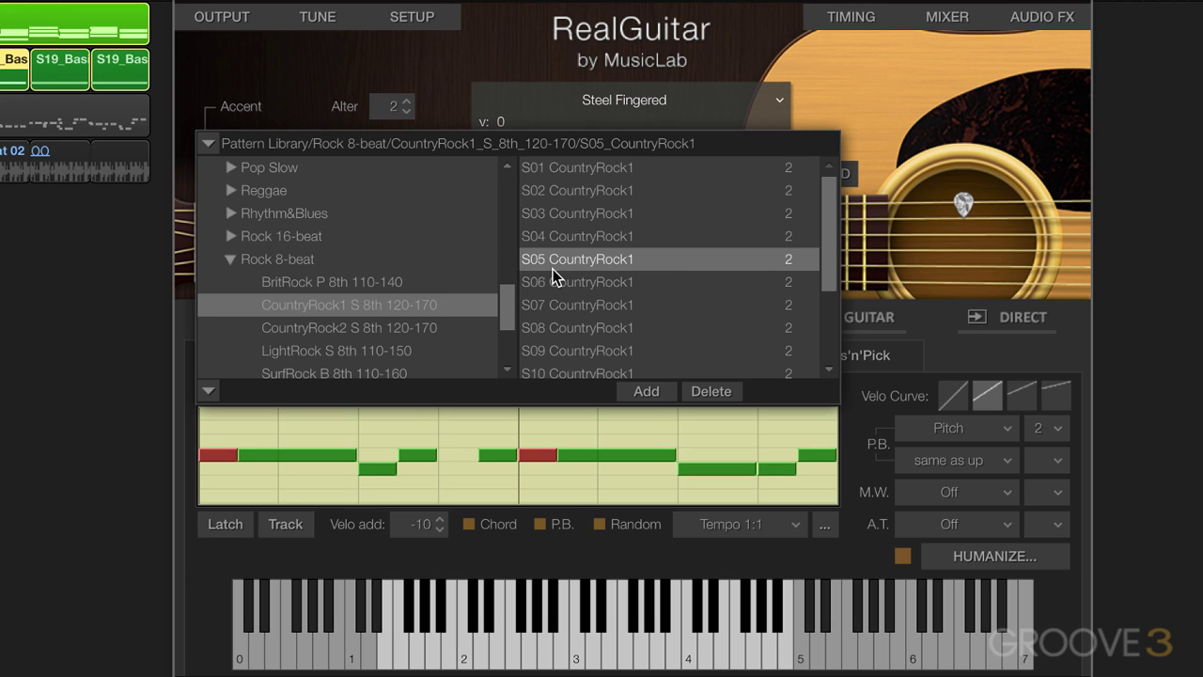
{"action": "scroll", "coordinate": [320, 362], "scroll_direction": "down", "scroll_amount": 3}
{"action": "left_click", "coordinate": [282, 366]}
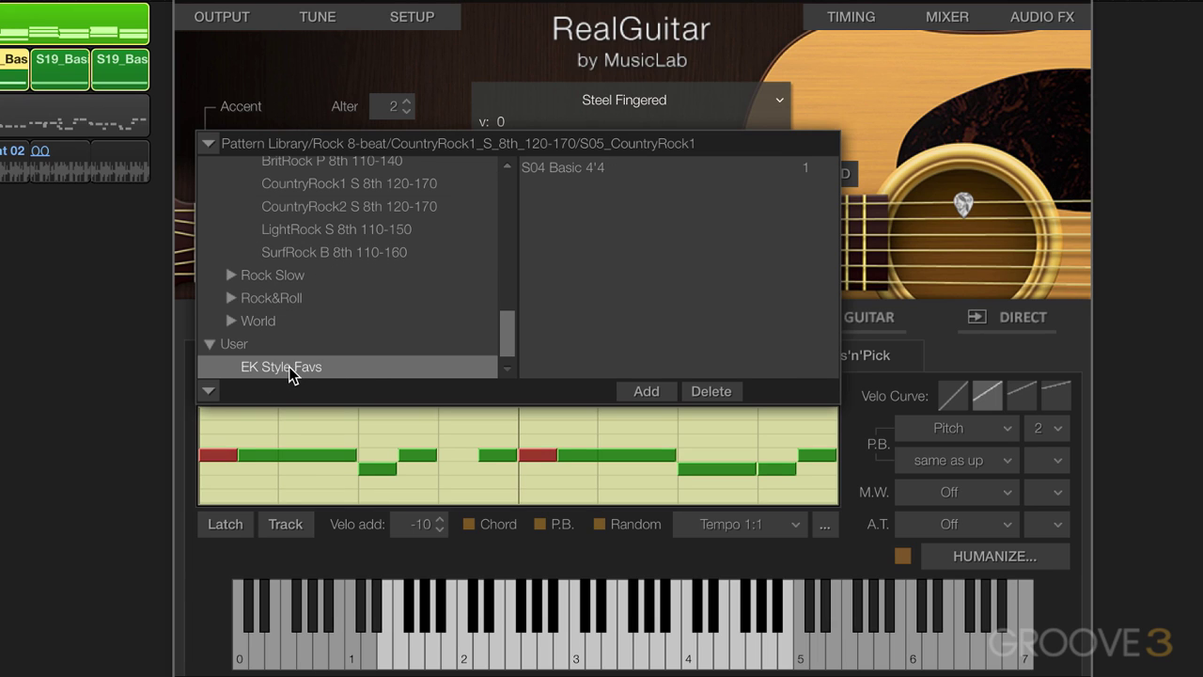
{"action": "left_click", "coordinate": [649, 390]}
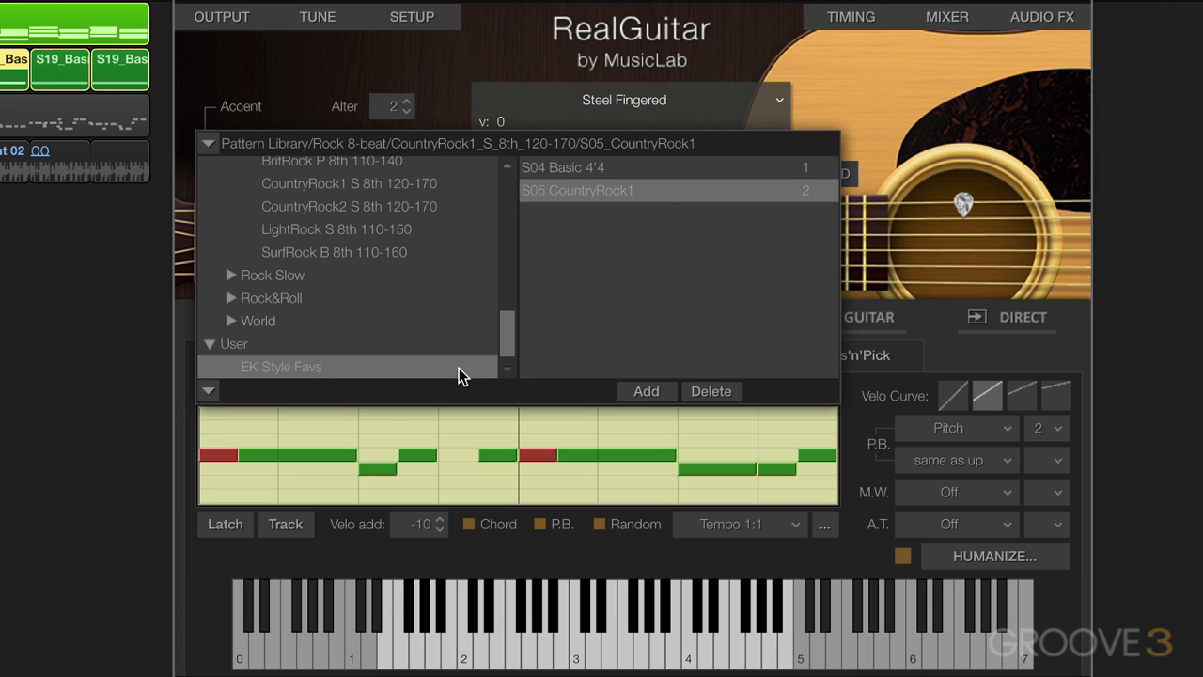
Collapse the Basic Strumming folder and turn solo off with Ctrl+S in Logic
{"action": "scroll", "coordinate": [357, 295], "scroll_direction": "up", "scroll_amount": 10}
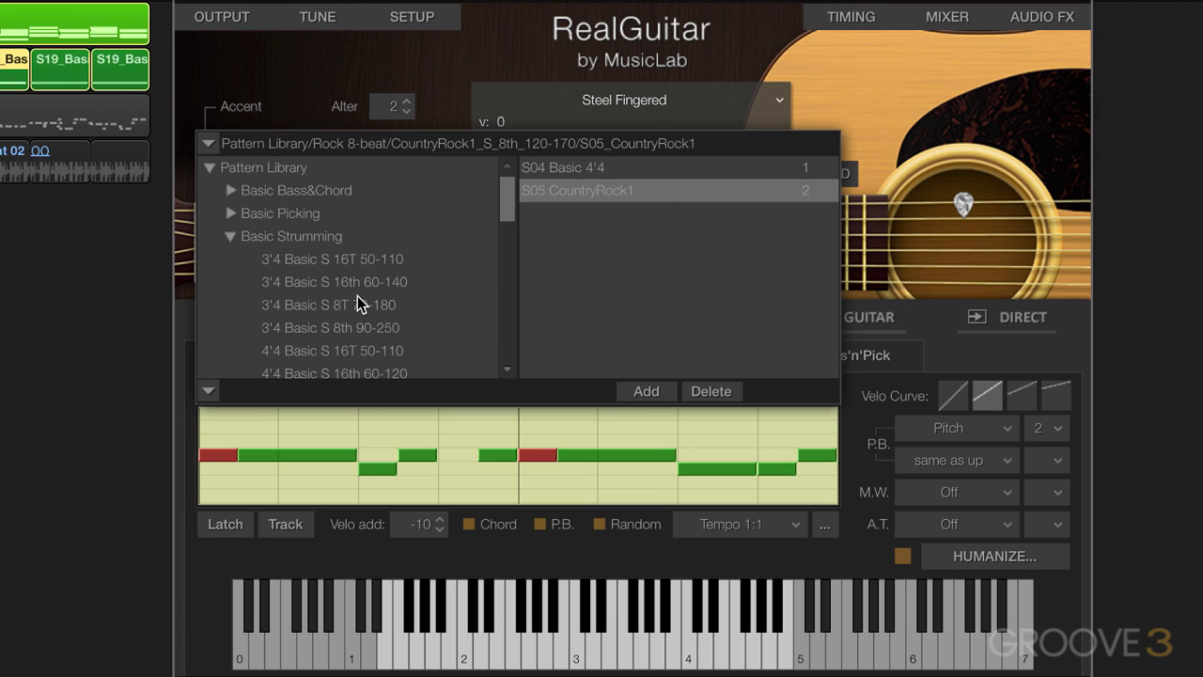
{"action": "left_click", "coordinate": [230, 236]}
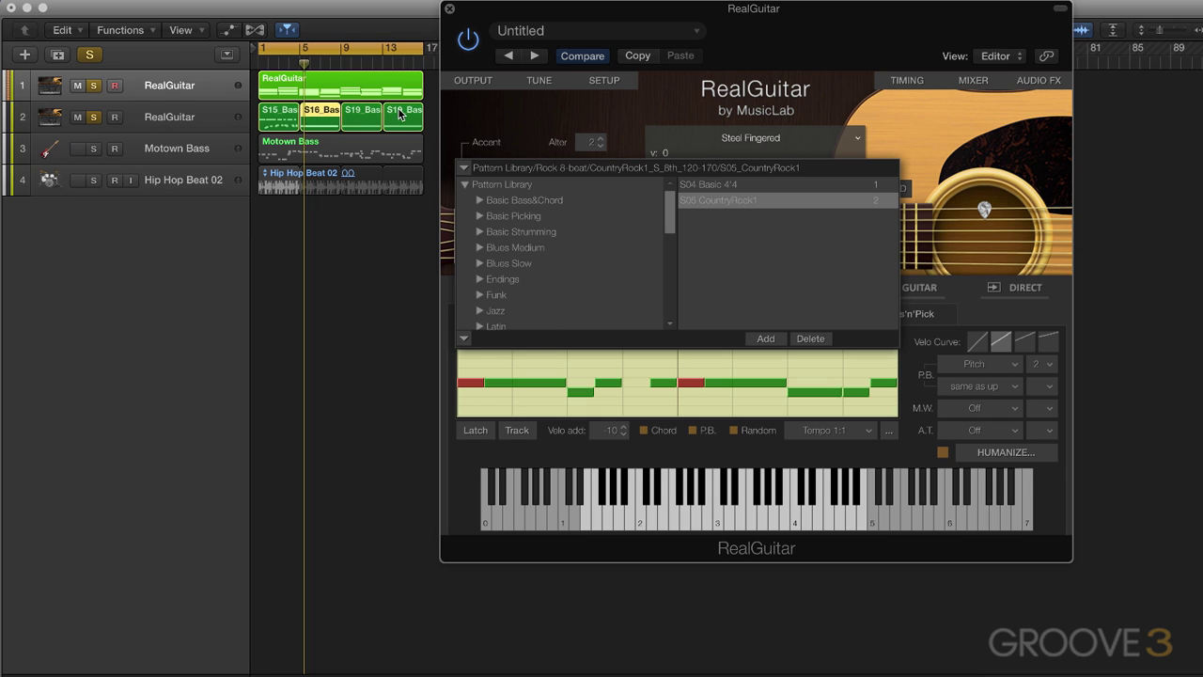
{"action": "left_click", "coordinate": [313, 120]}
{"action": "key", "text": "ctrl+s"}
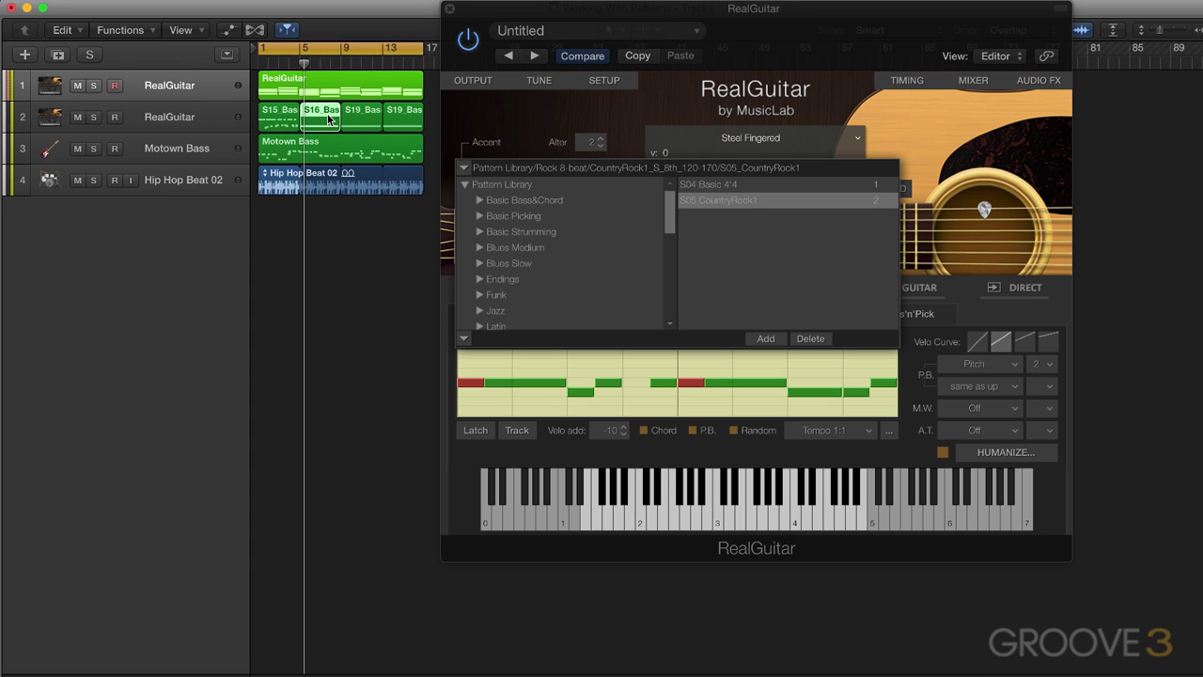
{"action": "key", "text": "p"}
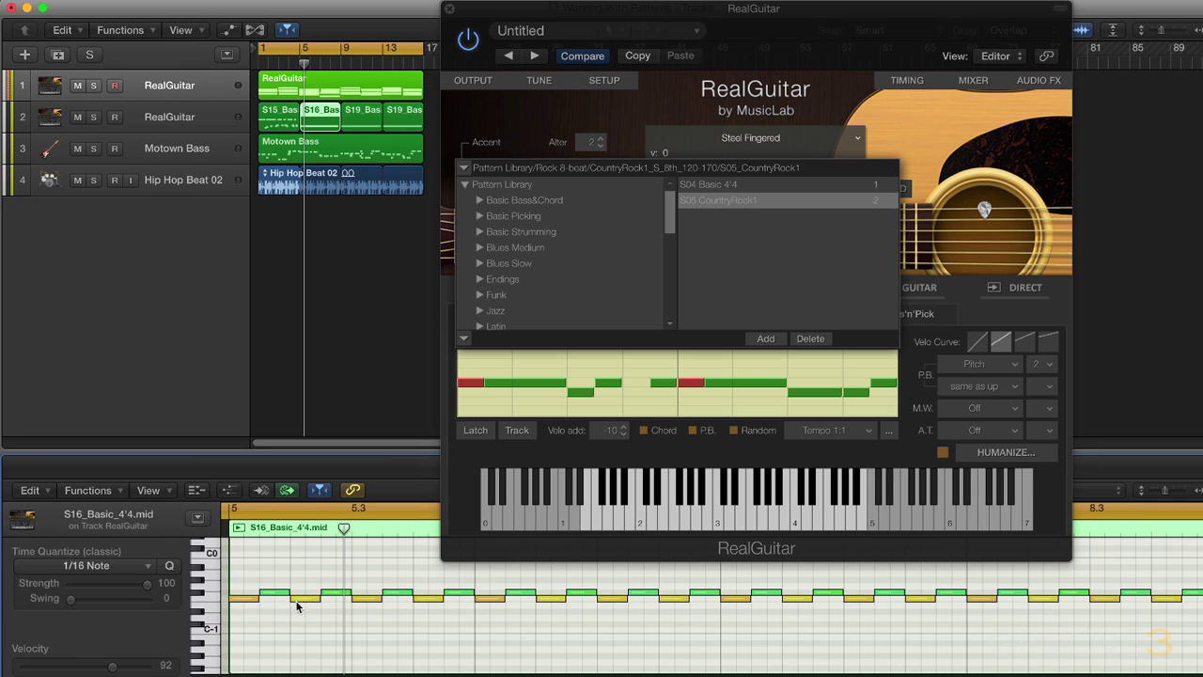
{"action": "scroll", "coordinate": [379, 609], "scroll_direction": "up", "scroll_amount": 6}
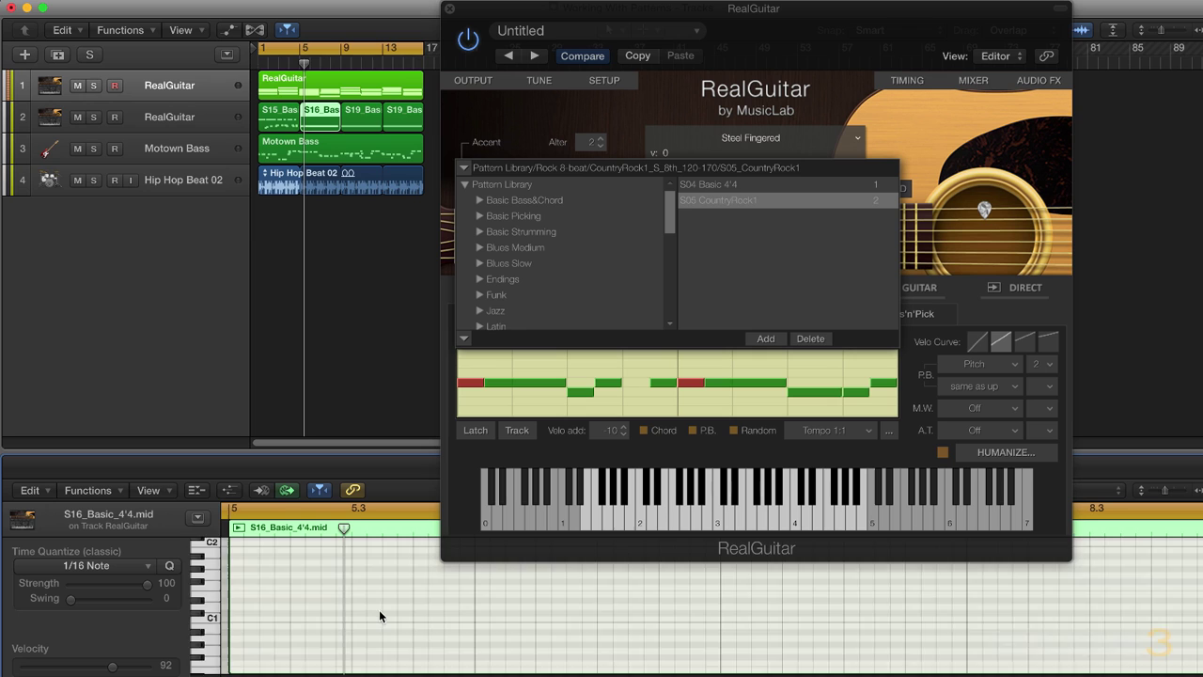
{"action": "scroll", "coordinate": [378, 609], "scroll_direction": "down", "scroll_amount": 6}
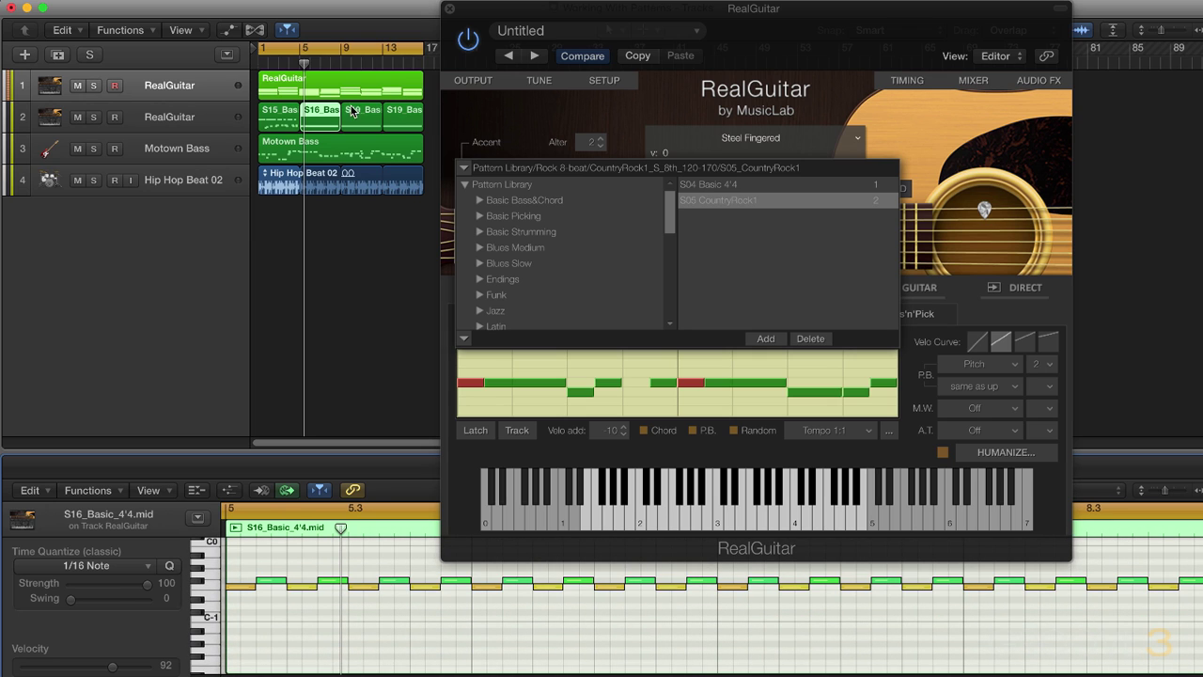
{"action": "left_click", "coordinate": [358, 111]}
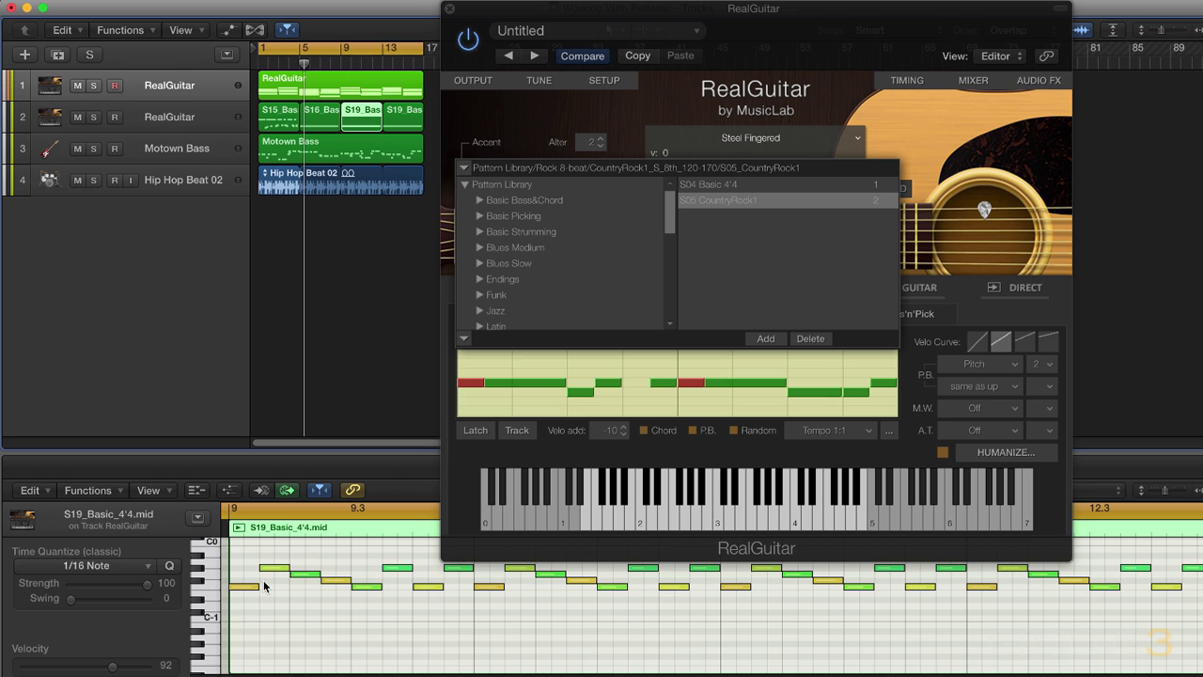
{"action": "left_click", "coordinate": [403, 116]}
{"action": "left_click", "coordinate": [374, 114]}
{"action": "left_click", "coordinate": [325, 116]}
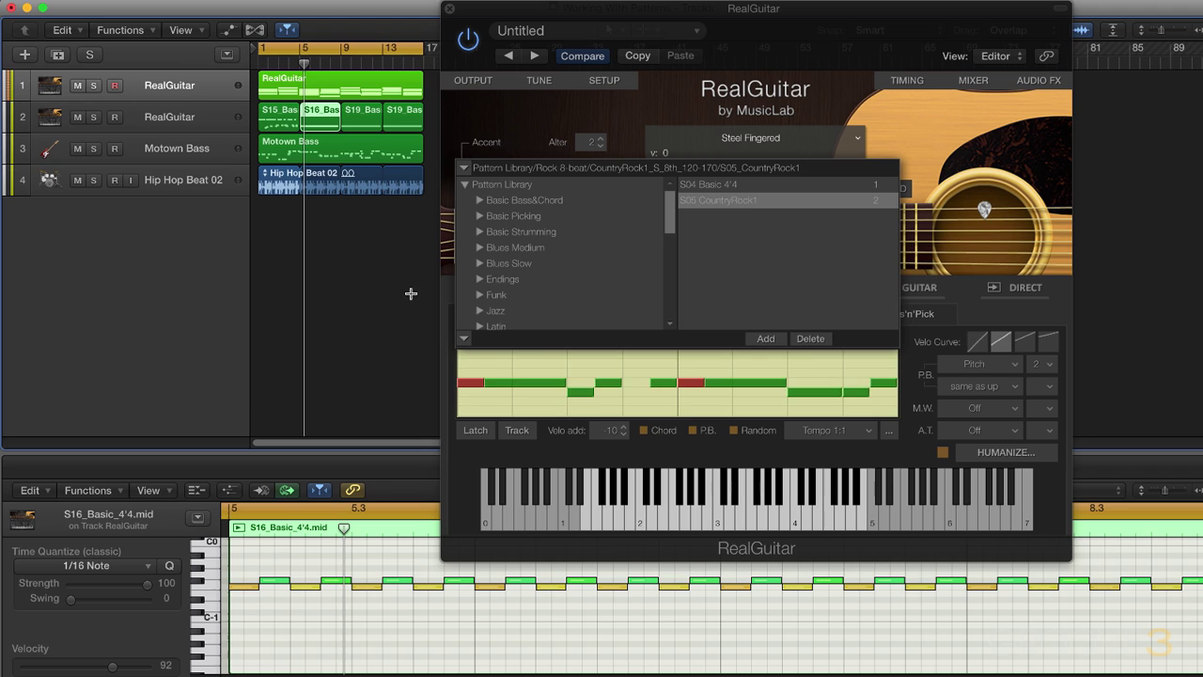
Switch to Preview showing the RealGuitar Stroke Map PDF of note numbers 01–22
{"action": "key", "text": "super+Tab"}
{"action": "key", "text": "super+Tab"}
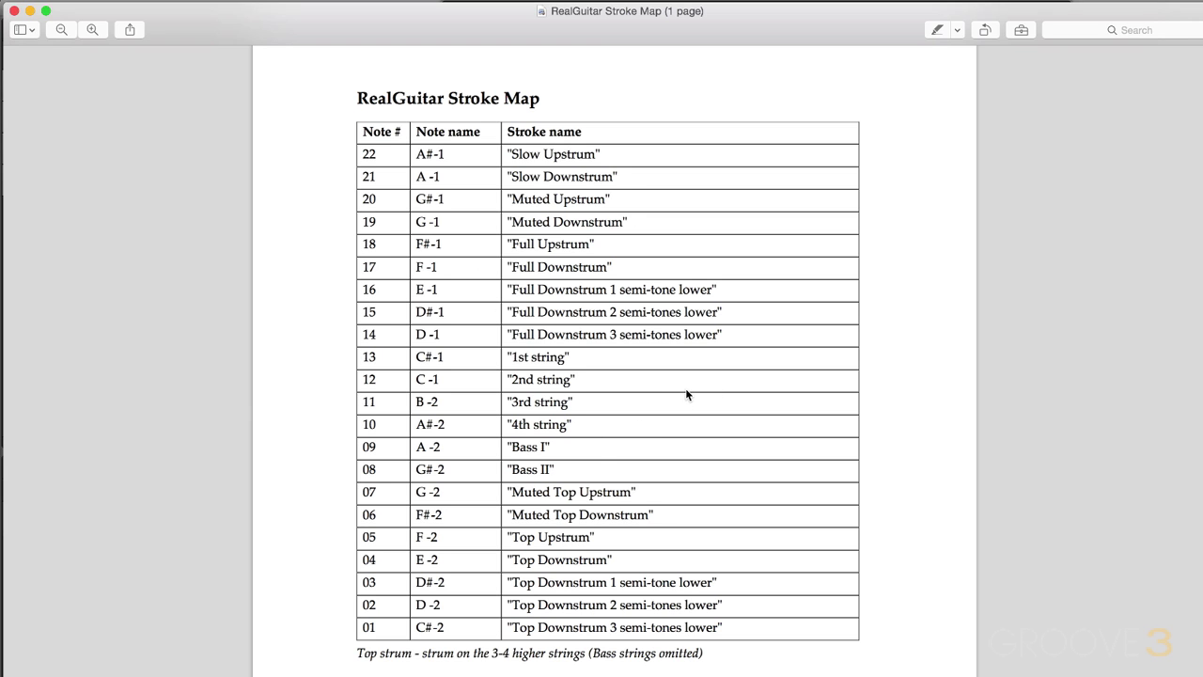
Open the S15 region in an enlarged editor and close the RealGuitar window
{"action": "key", "text": "super+Tab"}
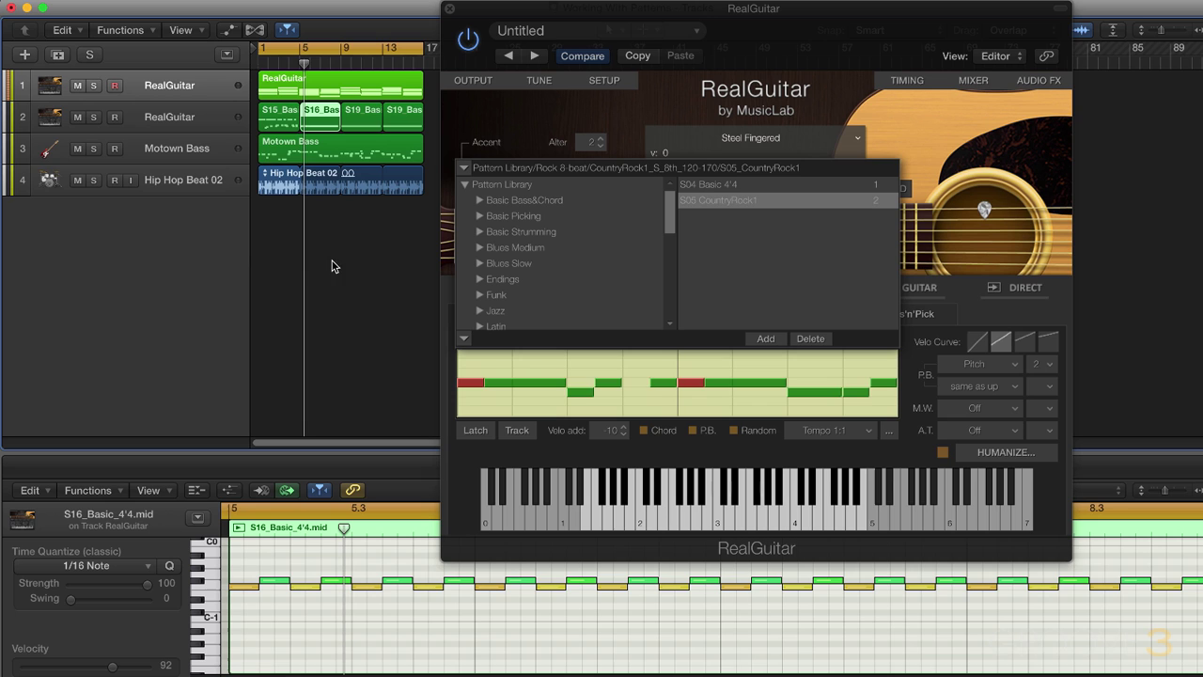
{"action": "left_click", "coordinate": [276, 114]}
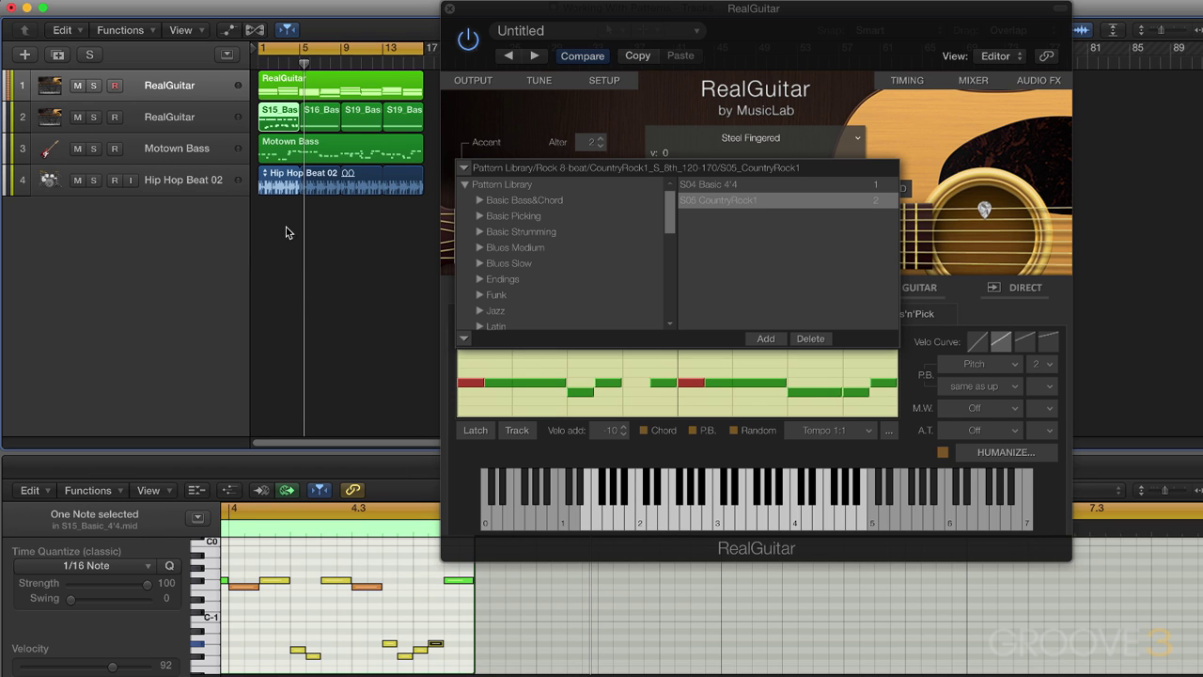
{"action": "left_click_drag", "start_coordinate": [365, 453], "coordinate": [367, 364]}
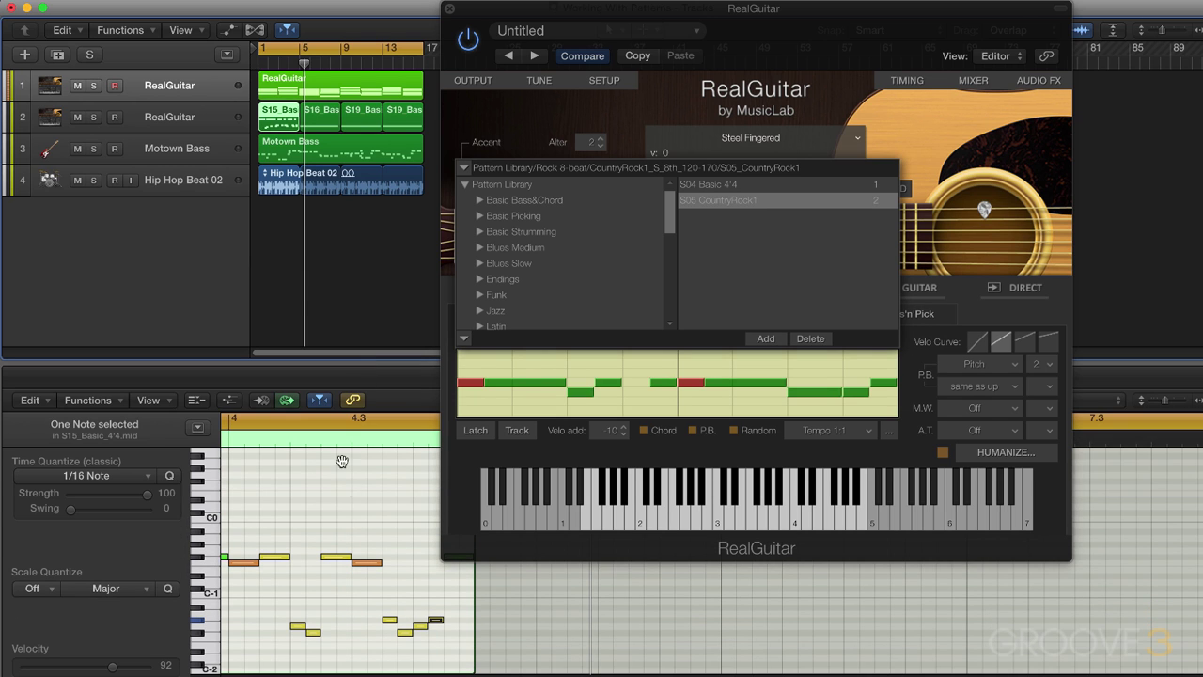
{"action": "scroll", "coordinate": [314, 496], "scroll_direction": "left", "scroll_amount": 5}
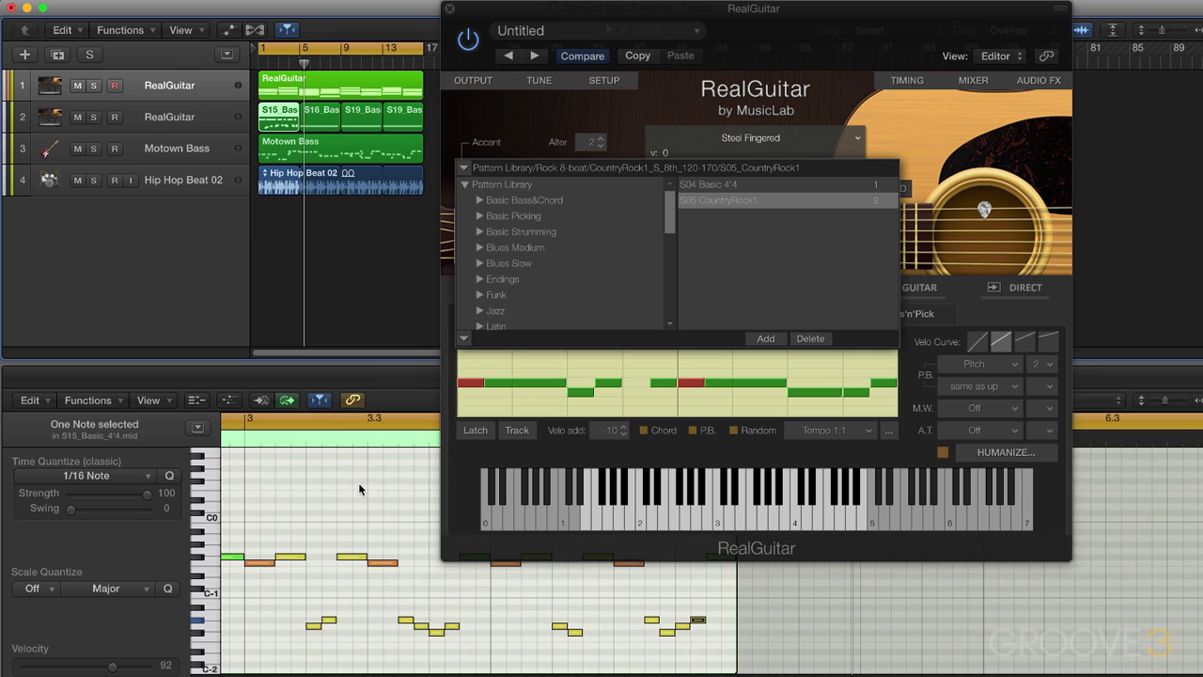
{"action": "key", "text": "super+w"}
Zoom the Piano Roll in on the S15_Basic_4'4 pattern's notes
{"action": "key", "text": "super+Right"}
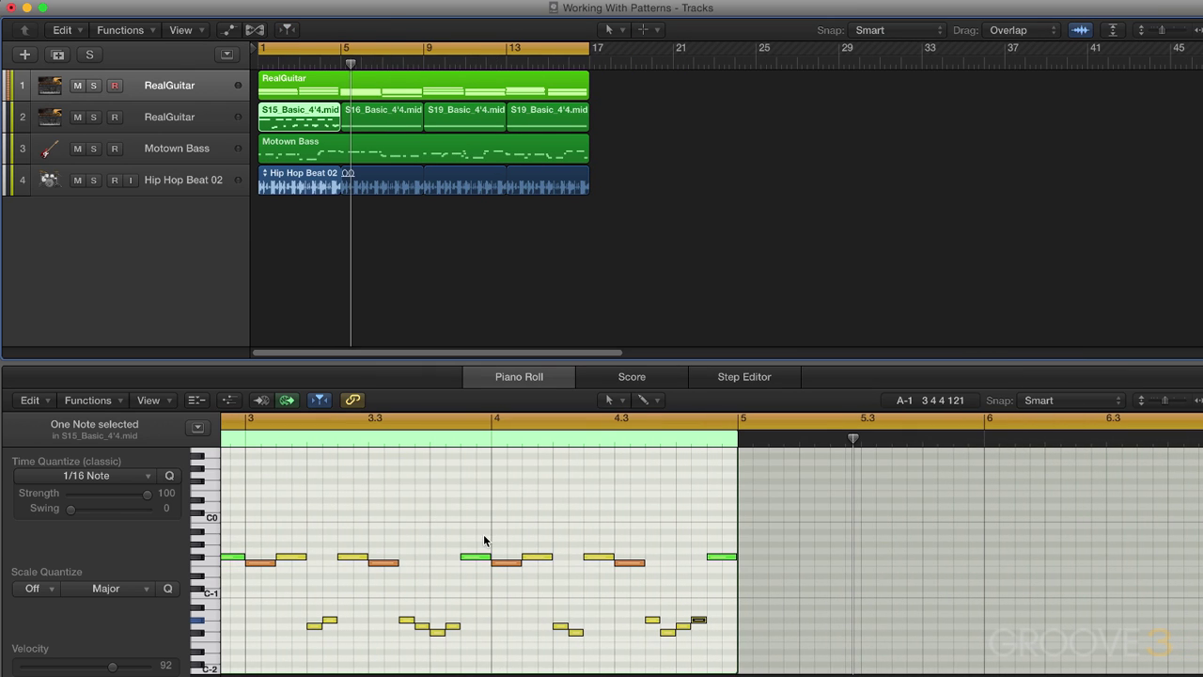
{"action": "left_click", "coordinate": [485, 541]}
{"action": "key", "text": "super+Right"}
{"action": "key", "text": "super+Right"}
{"action": "key", "text": "super+Right"}
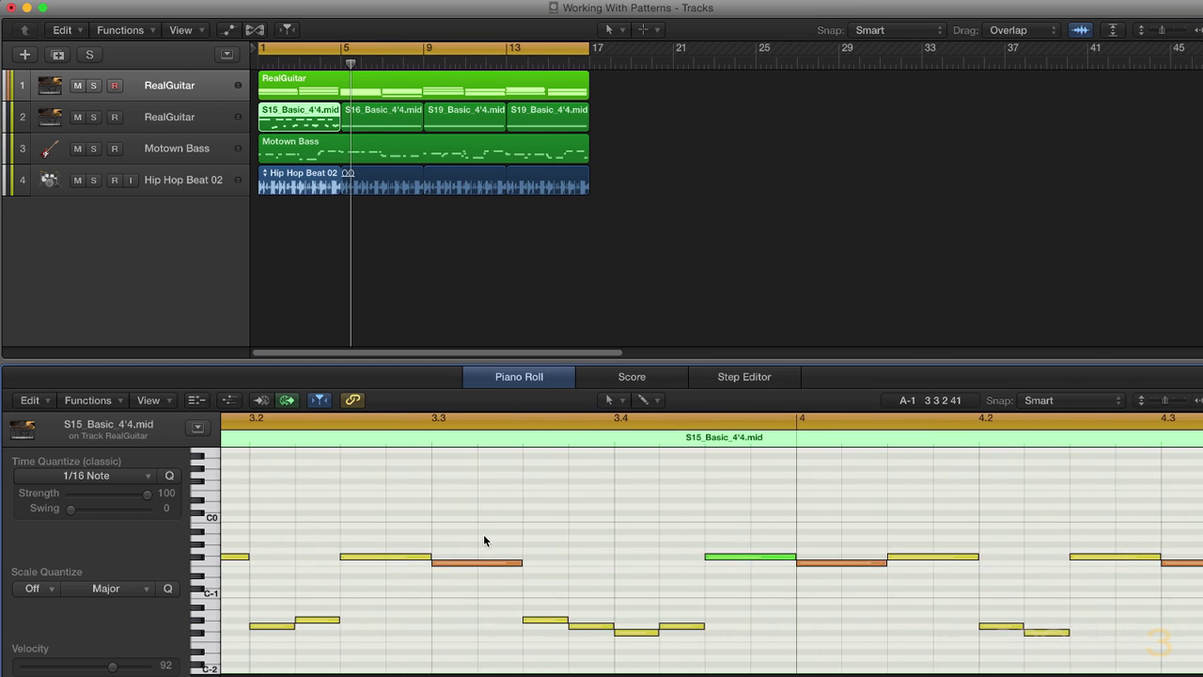
{"action": "scroll", "coordinate": [485, 540], "scroll_direction": "left", "scroll_amount": 10}
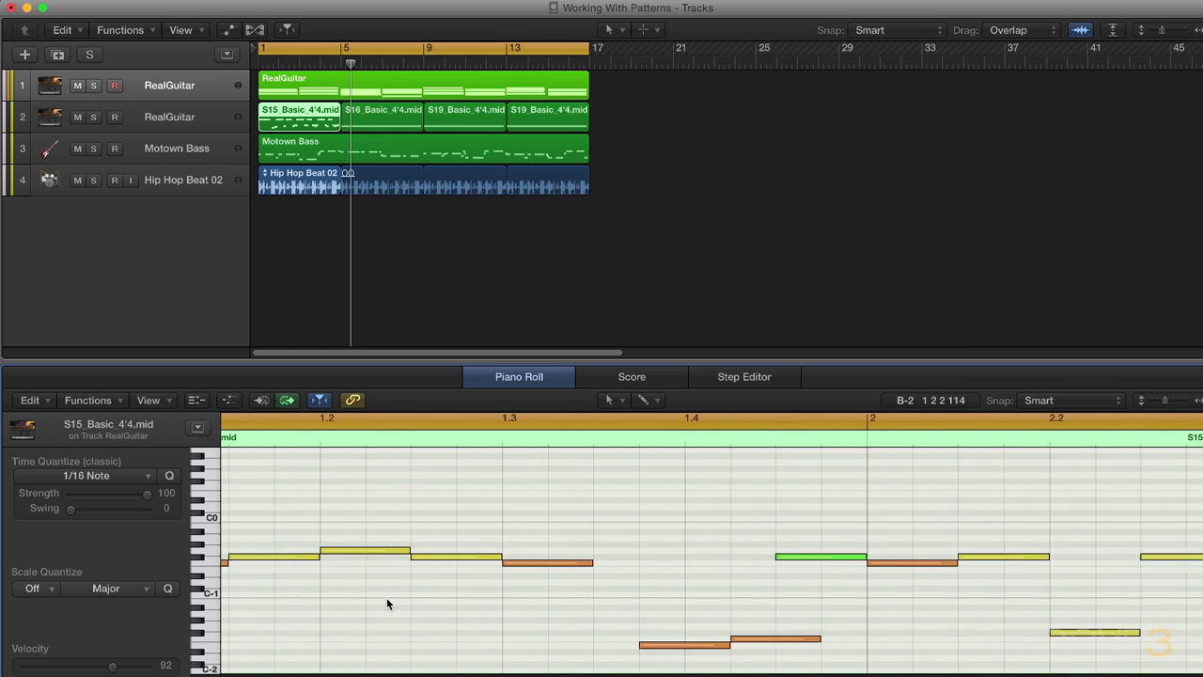
{"action": "key", "text": "super+Left"}
{"action": "key", "text": "super+Left"}
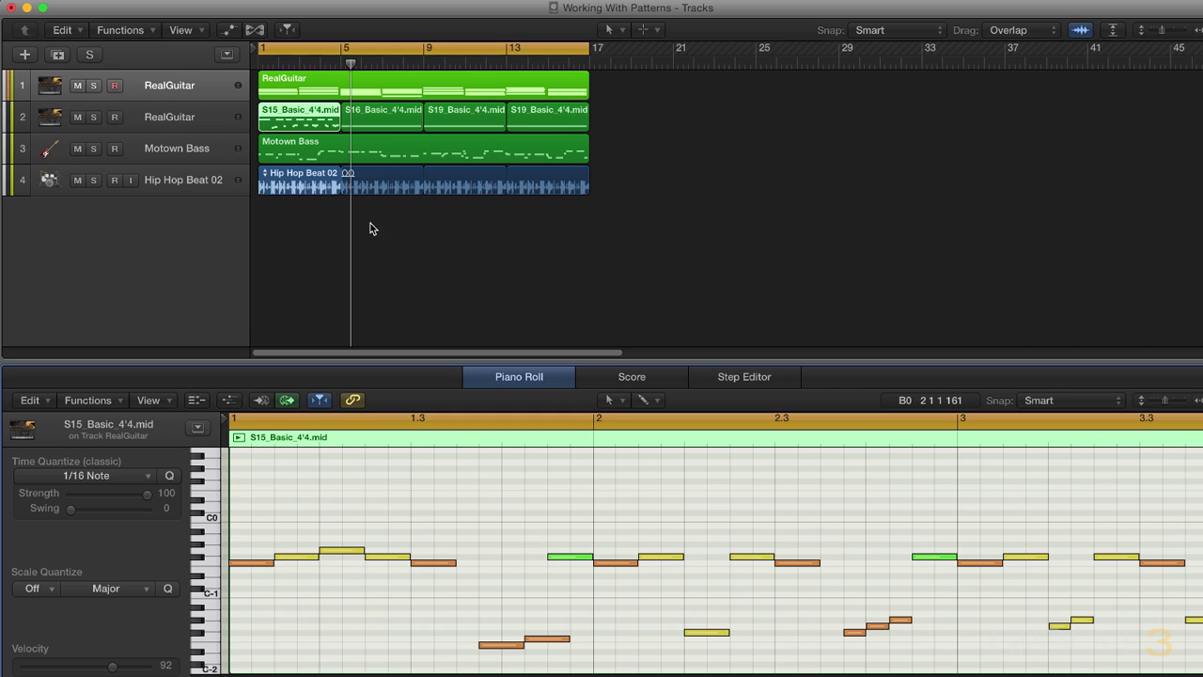
Solo the RealGuitar tracks, play the S15 pattern, then reopen and close RealGuitar
{"action": "left_click", "coordinate": [94, 117]}
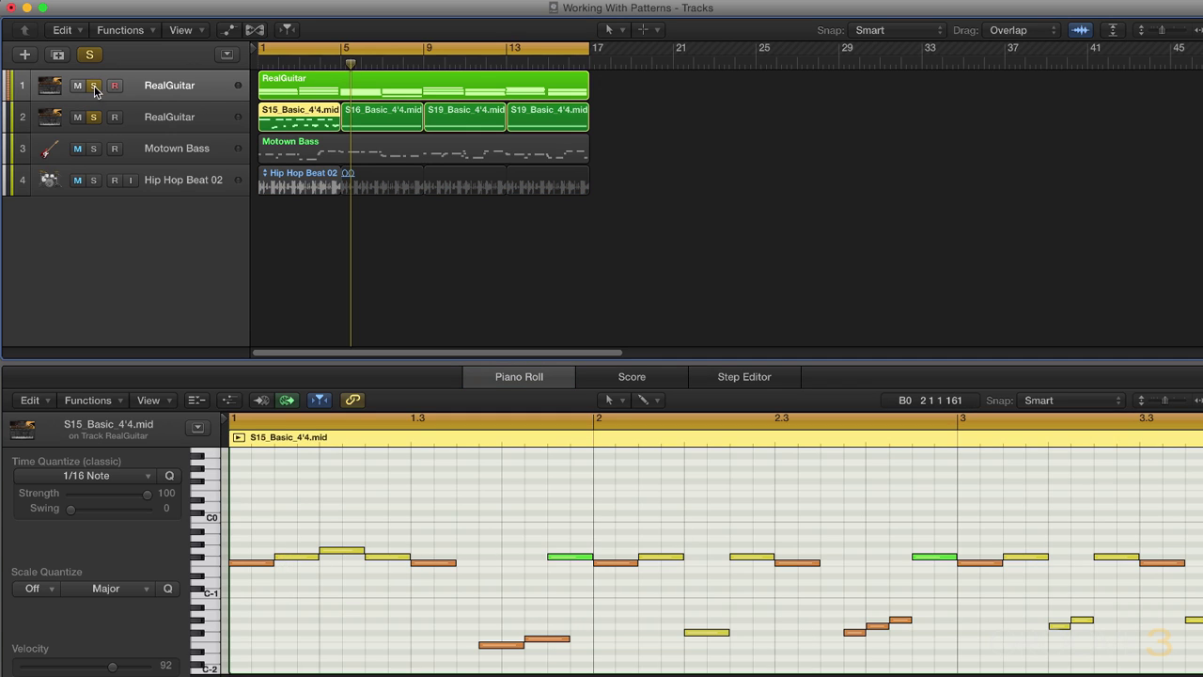
{"action": "key", "text": "r"}
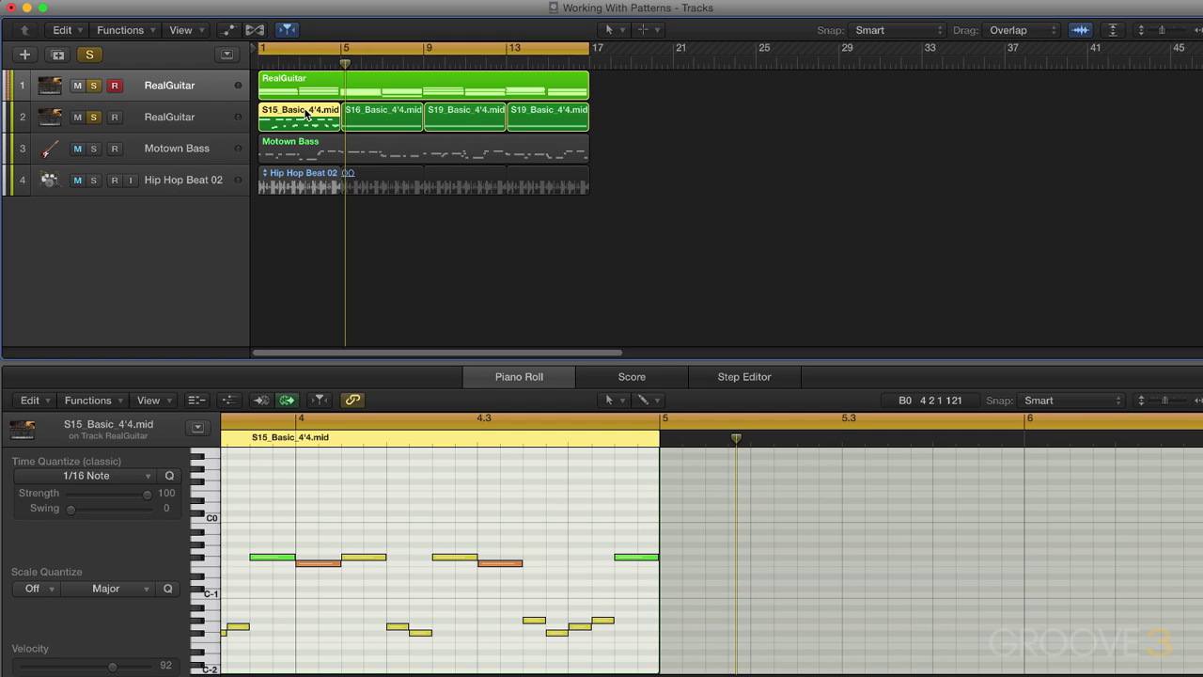
{"action": "key", "text": "v"}
{"action": "scroll", "coordinate": [517, 282], "scroll_direction": "down", "scroll_amount": 5}
{"action": "key", "text": "v"}
Export the S15 region as a MIDI file
{"action": "right_click", "coordinate": [291, 113]}
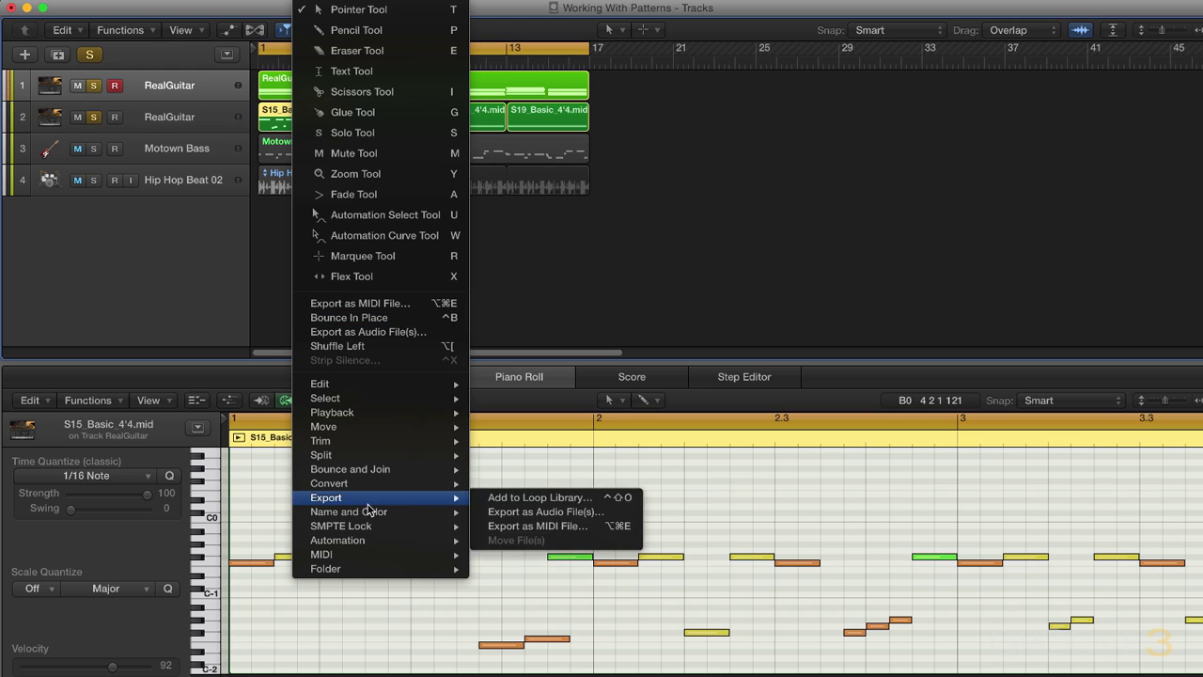
{"action": "mouse_move", "coordinate": [435, 502]}
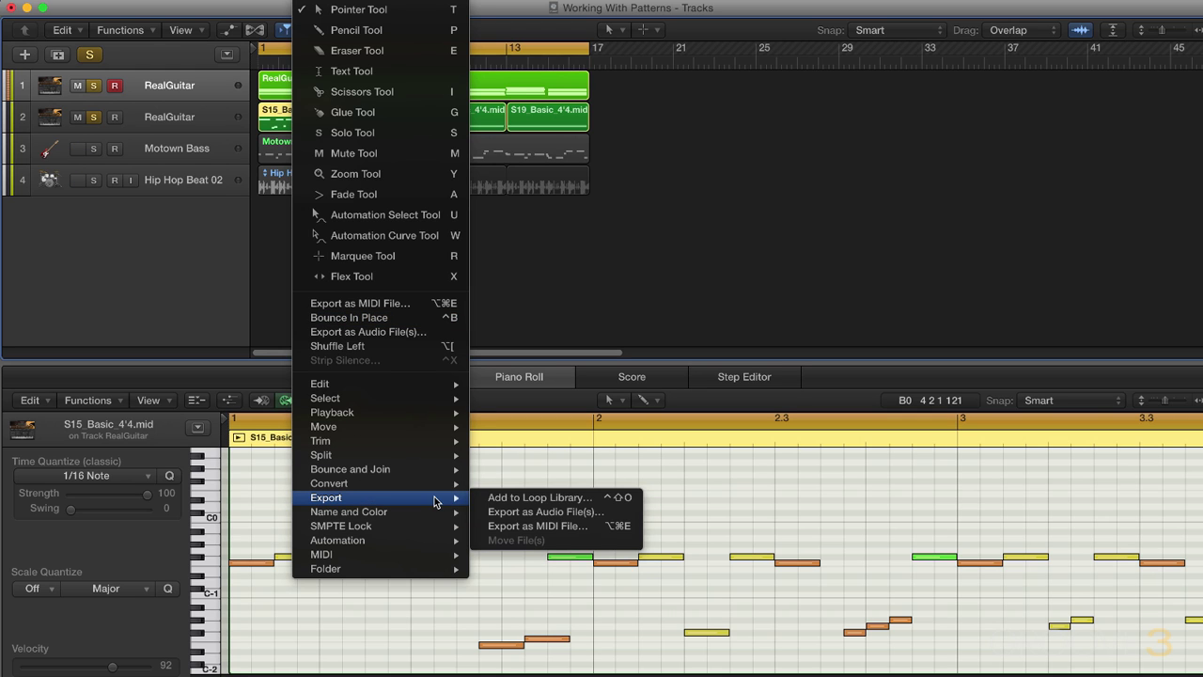
{"action": "left_click", "coordinate": [508, 525]}
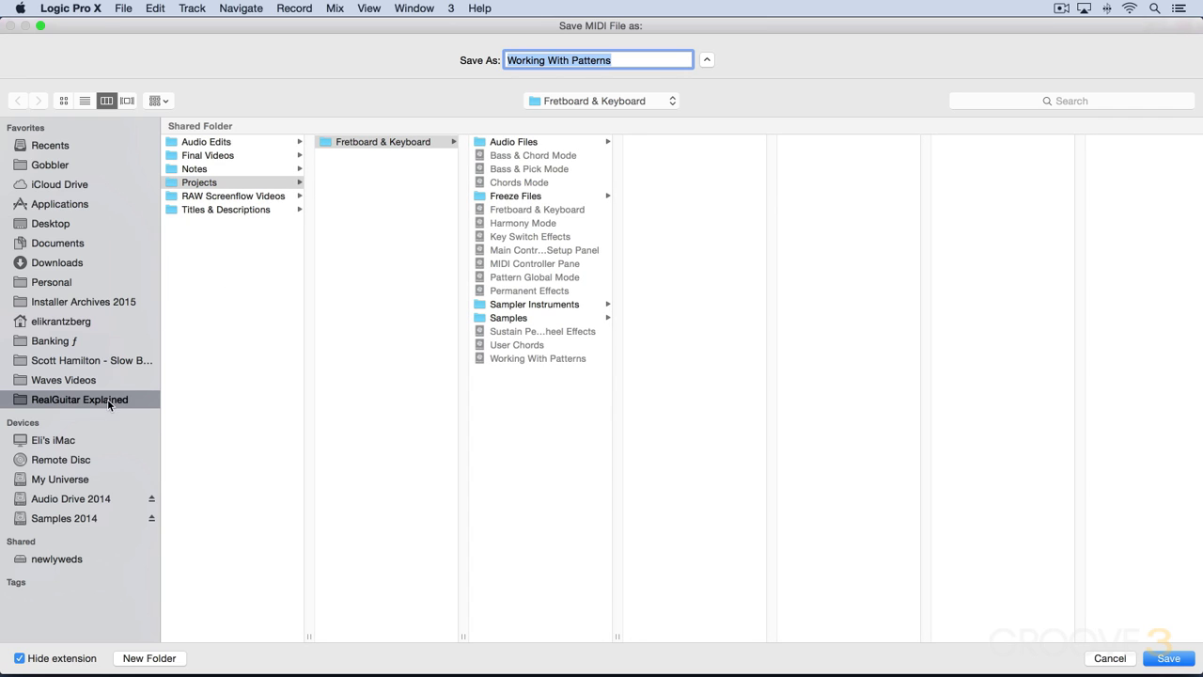
Target Library/Application Support/MusicLab/RealGuitar/Loops/User and name the file 'EK Loop 01 4 bars'
{"action": "left_click", "coordinate": [62, 476]}
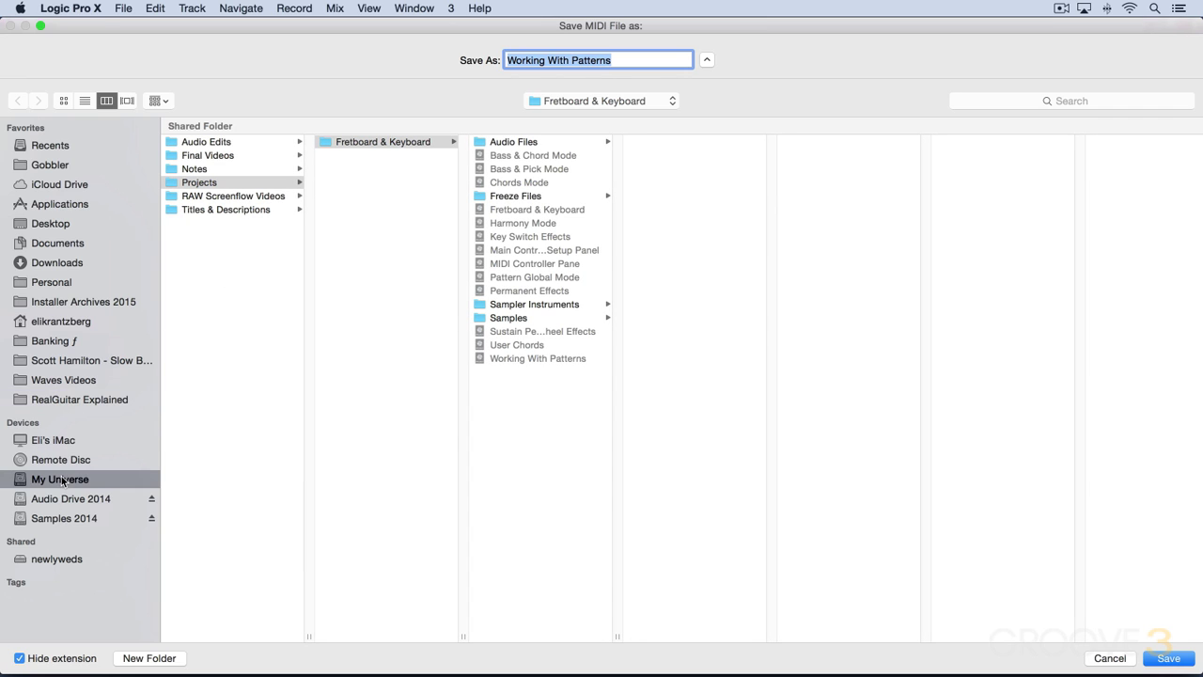
{"action": "left_click", "coordinate": [198, 223]}
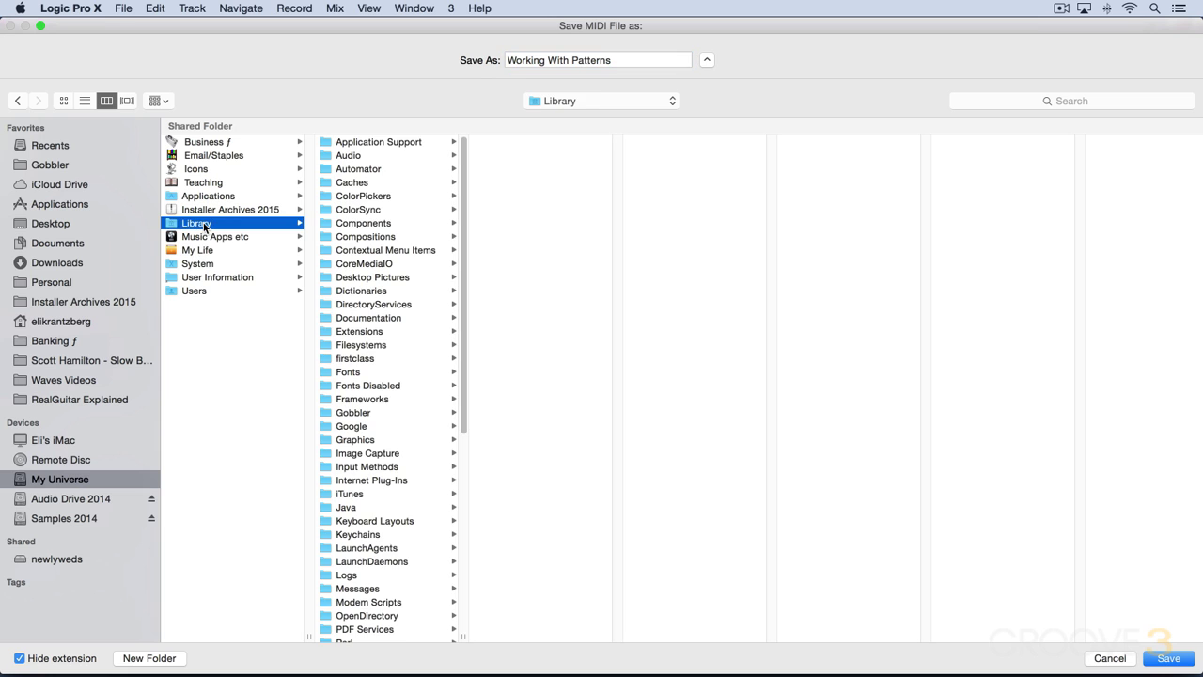
{"action": "left_click", "coordinate": [405, 146]}
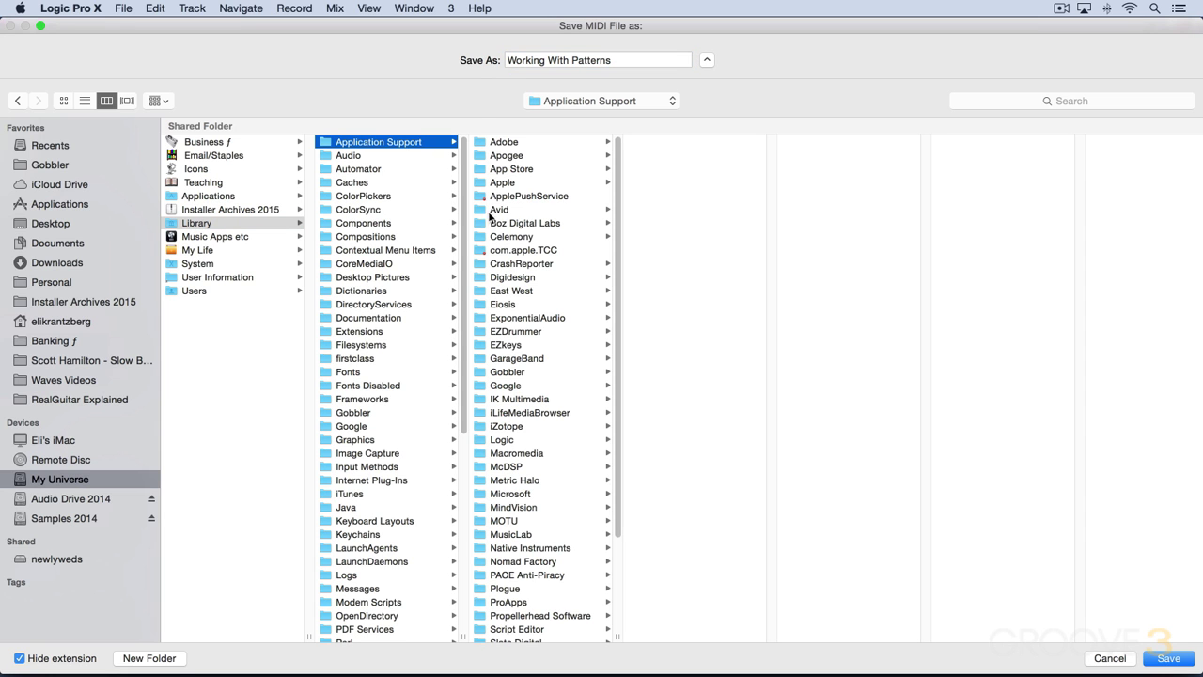
{"action": "left_click", "coordinate": [524, 535]}
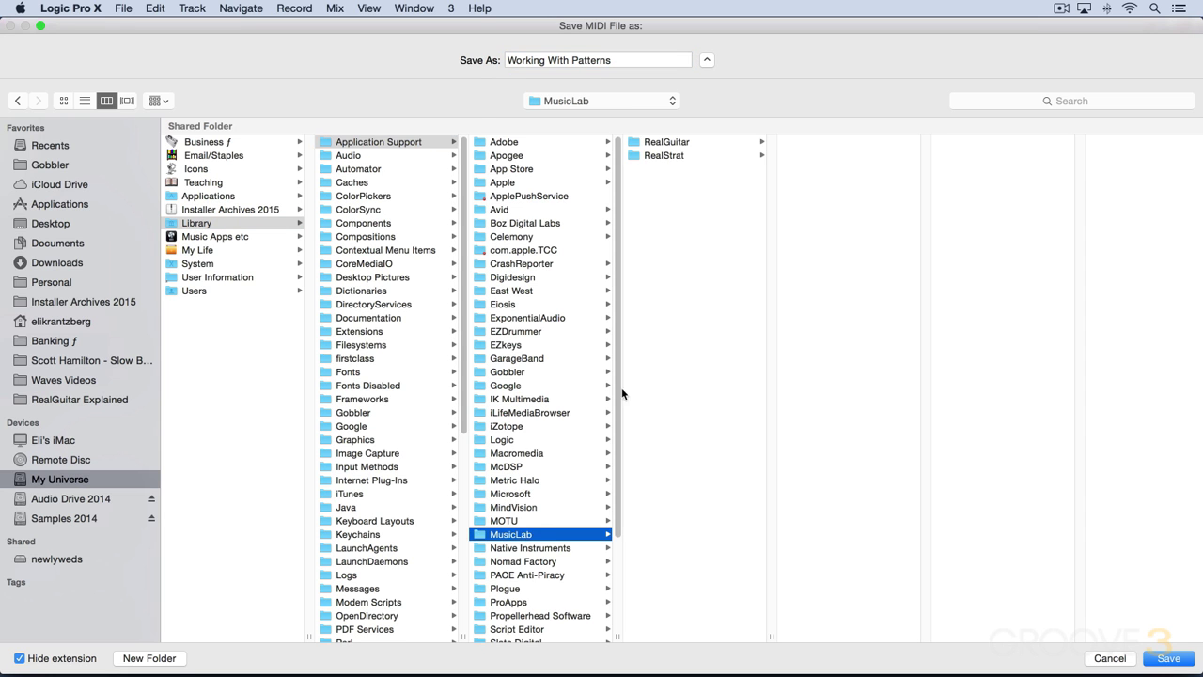
{"action": "left_click", "coordinate": [667, 143]}
{"action": "left_click", "coordinate": [816, 160]}
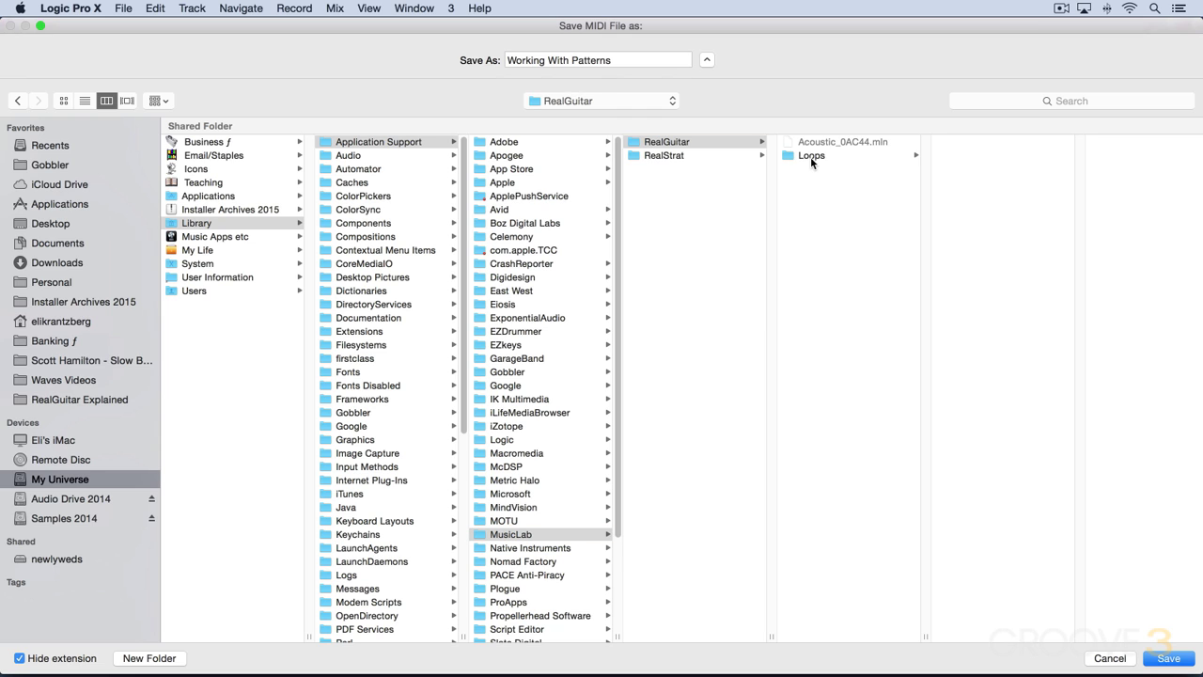
{"action": "left_click", "coordinate": [986, 144]}
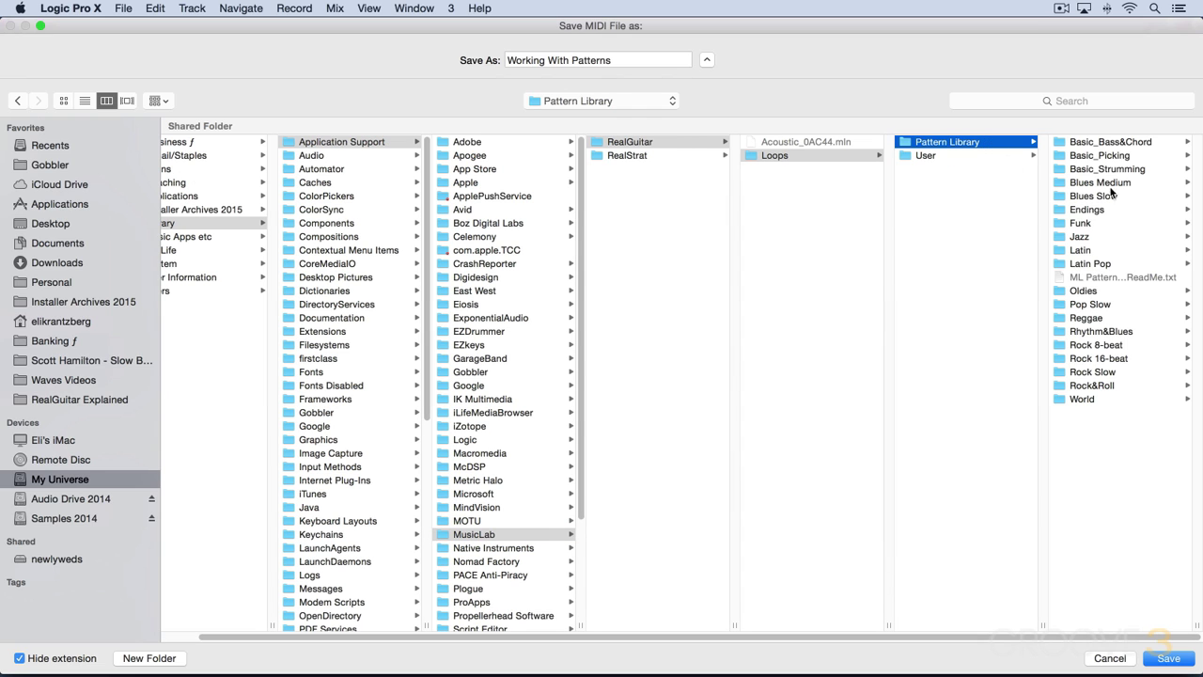
{"action": "left_click", "coordinate": [929, 160]}
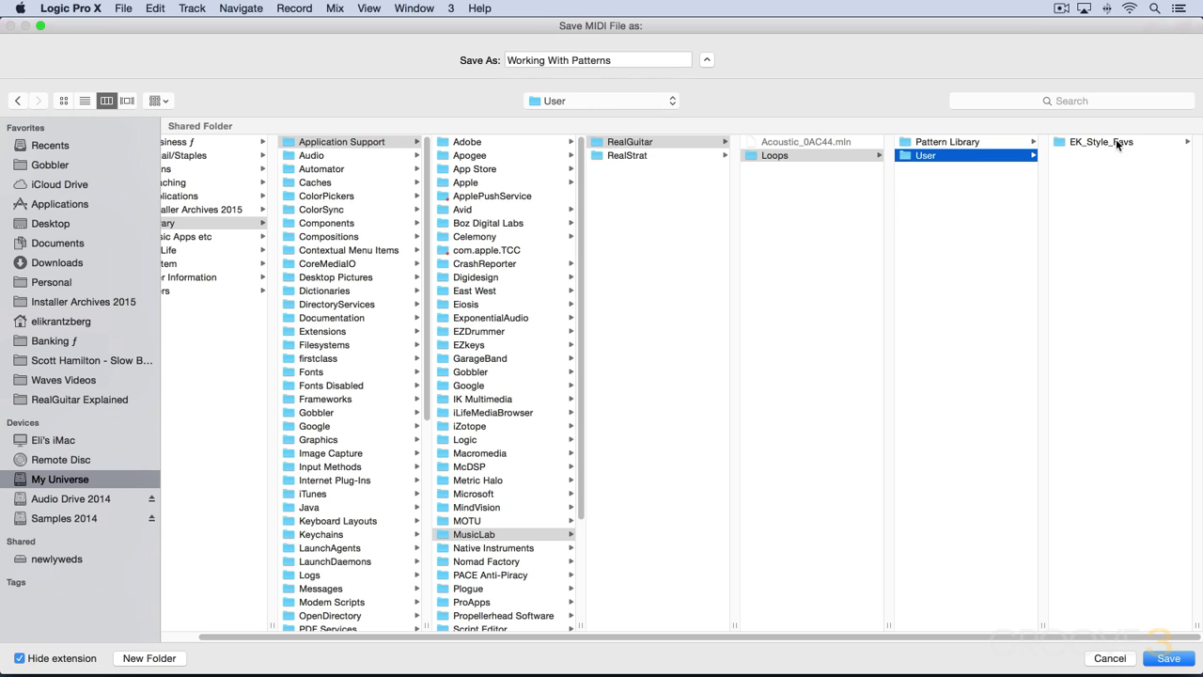
{"action": "key", "text": "Tab"}
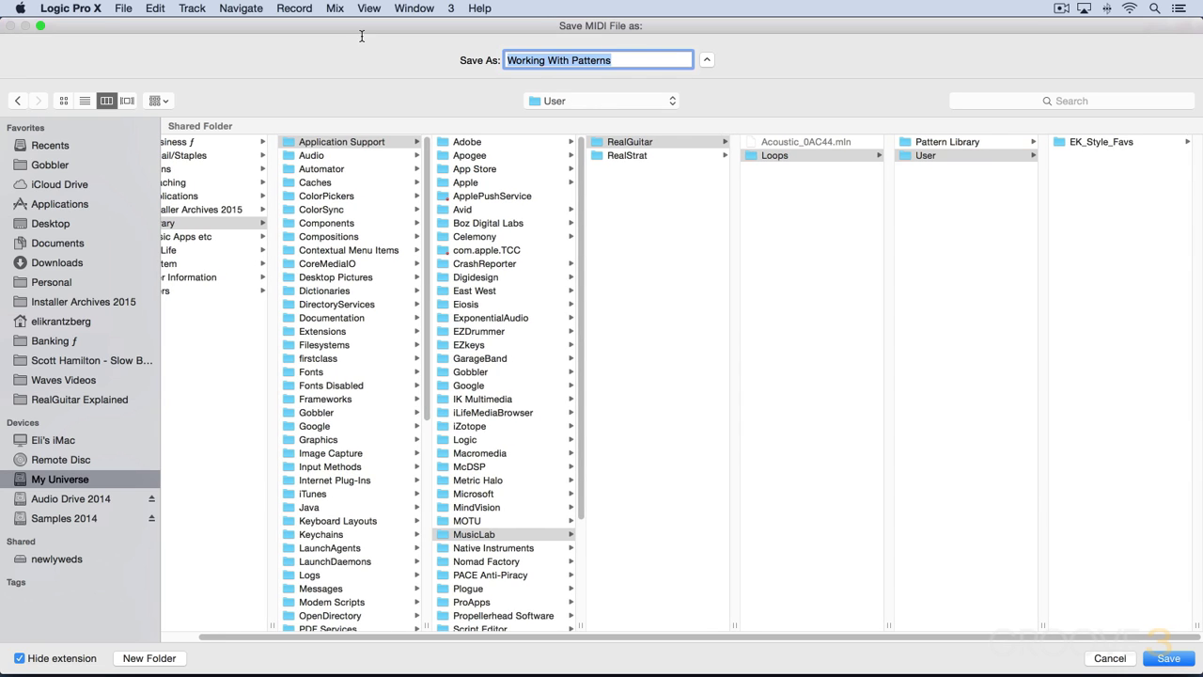
{"action": "type", "text": "EK Loop 01 4 bars"}
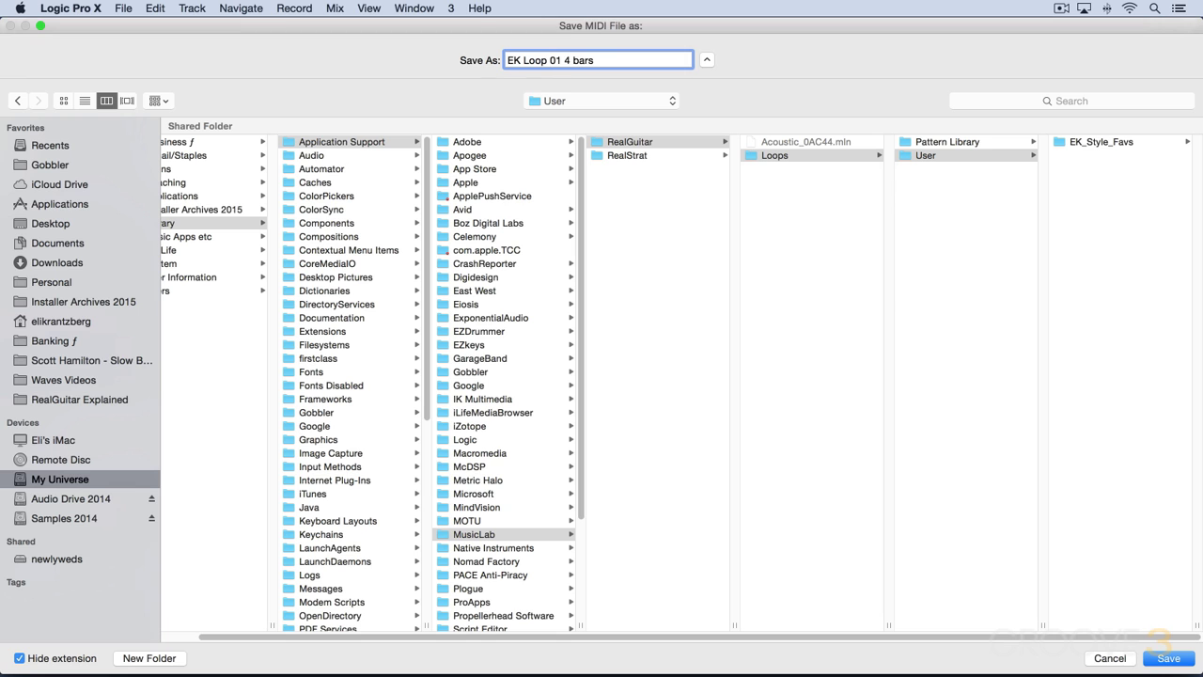
Save the MIDI file, then set the track's instrument slot to No Plug-in
{"action": "key", "text": "Return"}
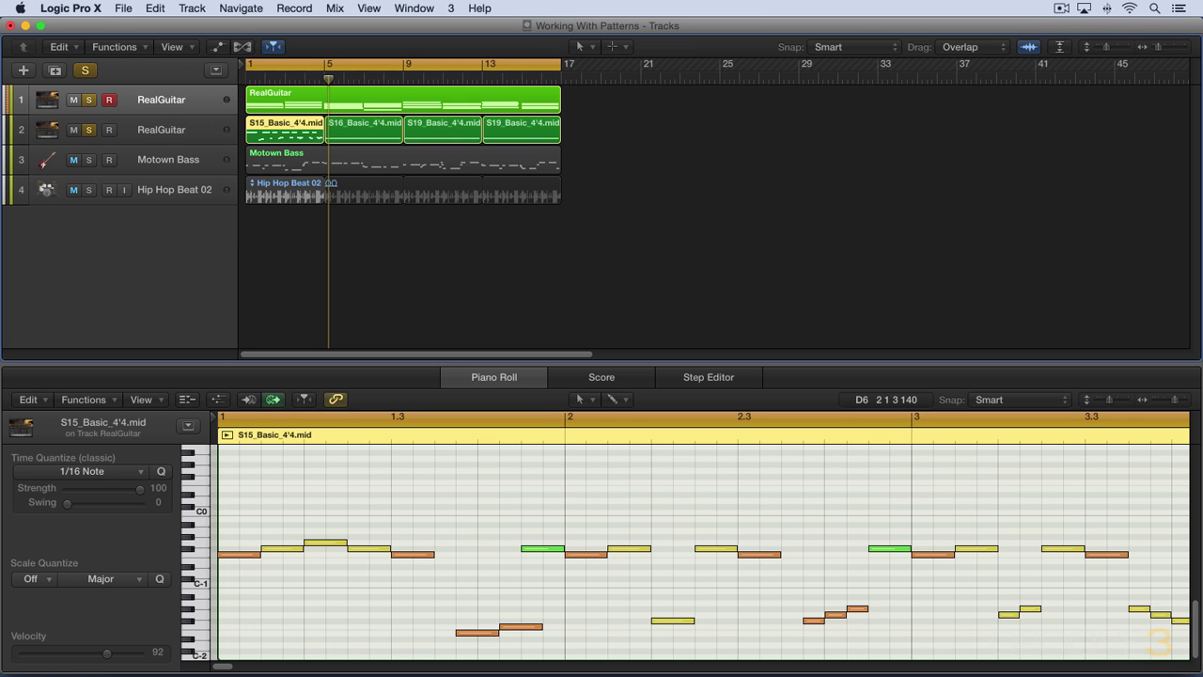
{"action": "key", "text": "v"}
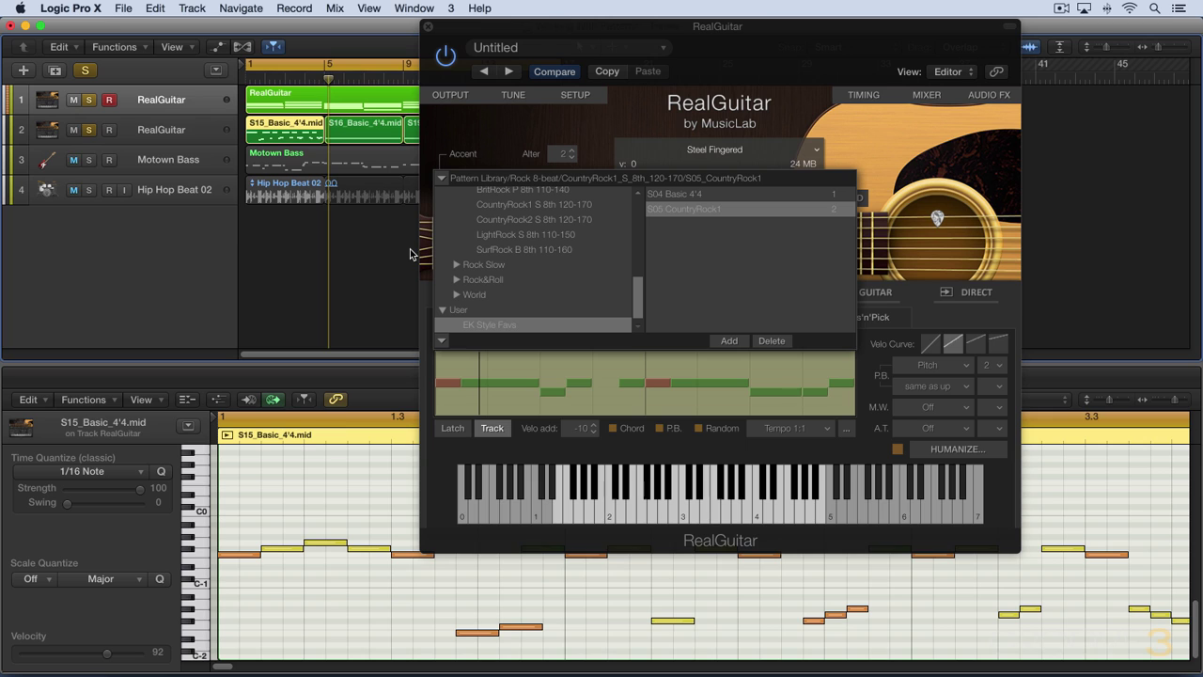
{"action": "key", "text": "i"}
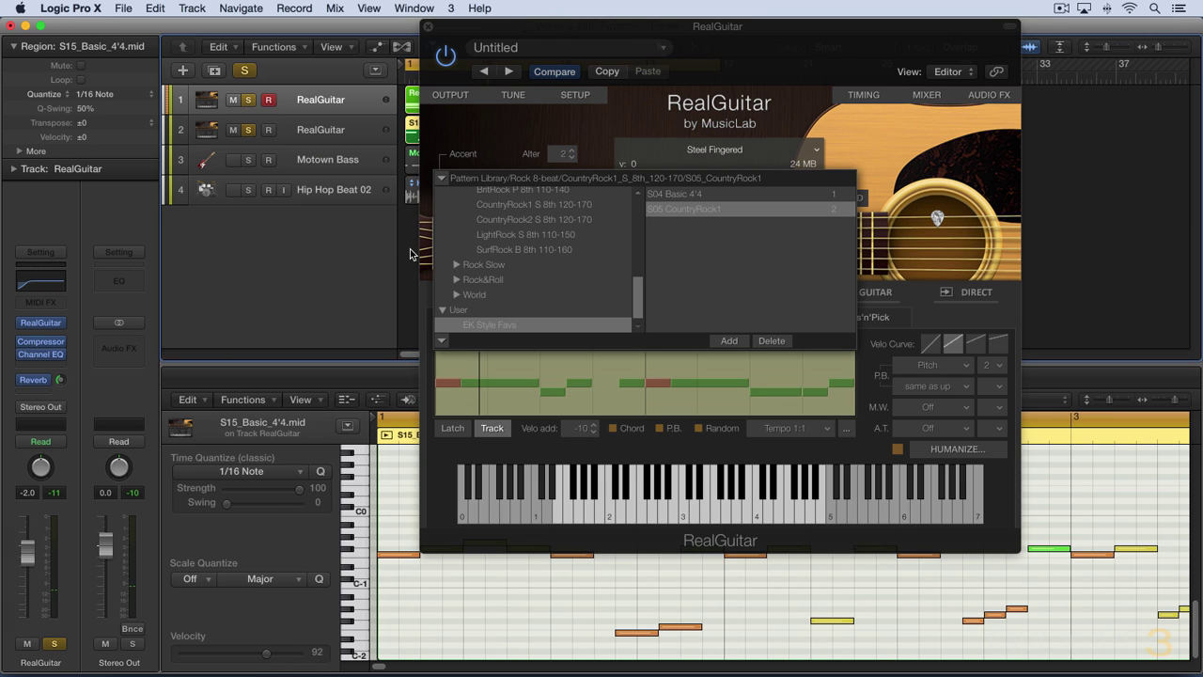
{"action": "left_click", "coordinate": [58, 323]}
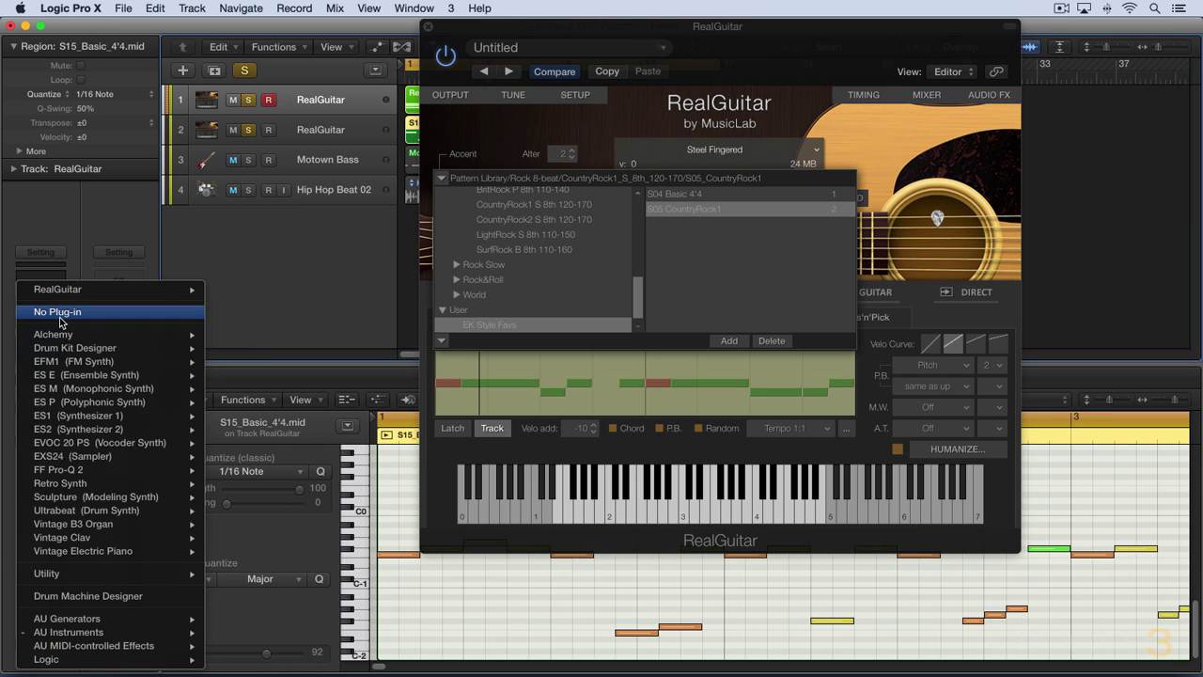
{"action": "left_click", "coordinate": [60, 318]}
{"action": "left_click", "coordinate": [60, 325]}
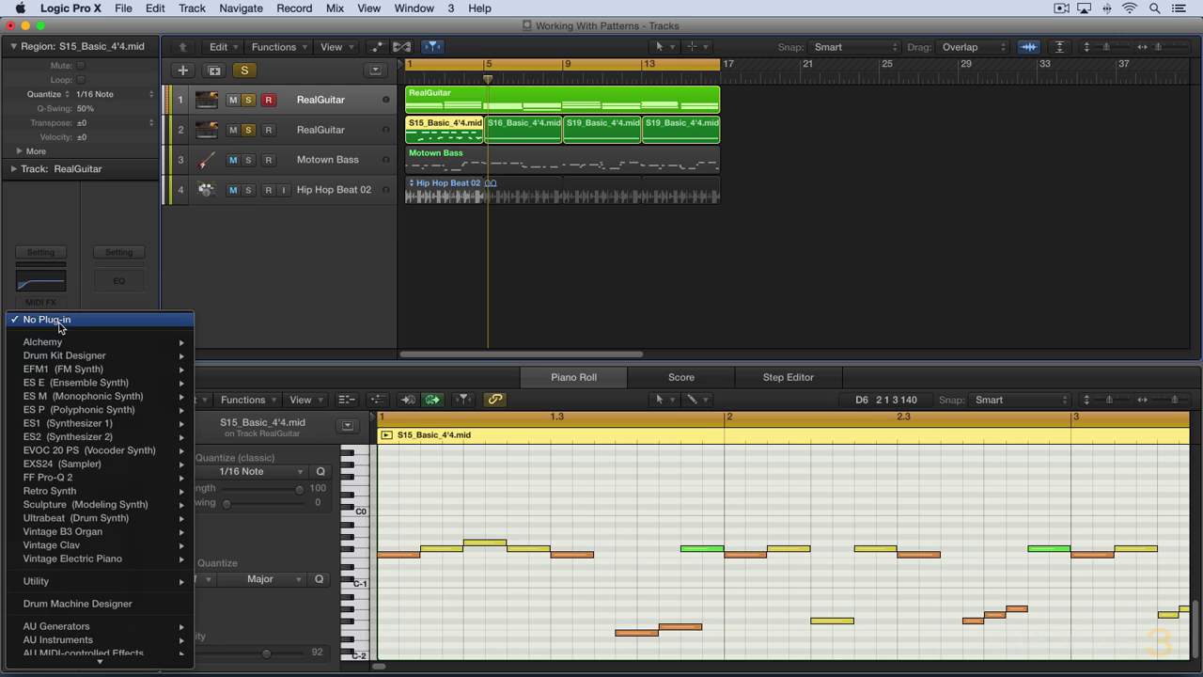
Load RealGuitar Stereo from AU Instruments > MusicLab and move its window right
{"action": "mouse_move", "coordinate": [94, 640]}
{"action": "mouse_move", "coordinate": [235, 564]}
{"action": "mouse_move", "coordinate": [413, 564]}
{"action": "left_click", "coordinate": [533, 565]}
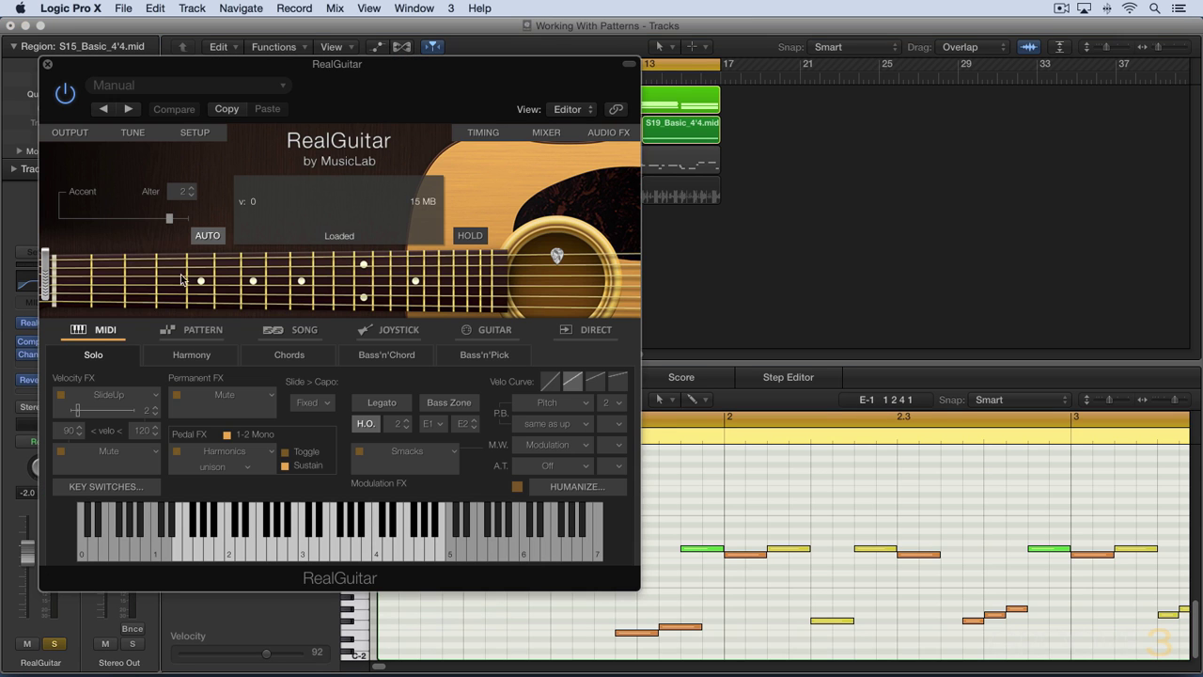
{"action": "left_click_drag", "start_coordinate": [155, 72], "coordinate": [517, 48]}
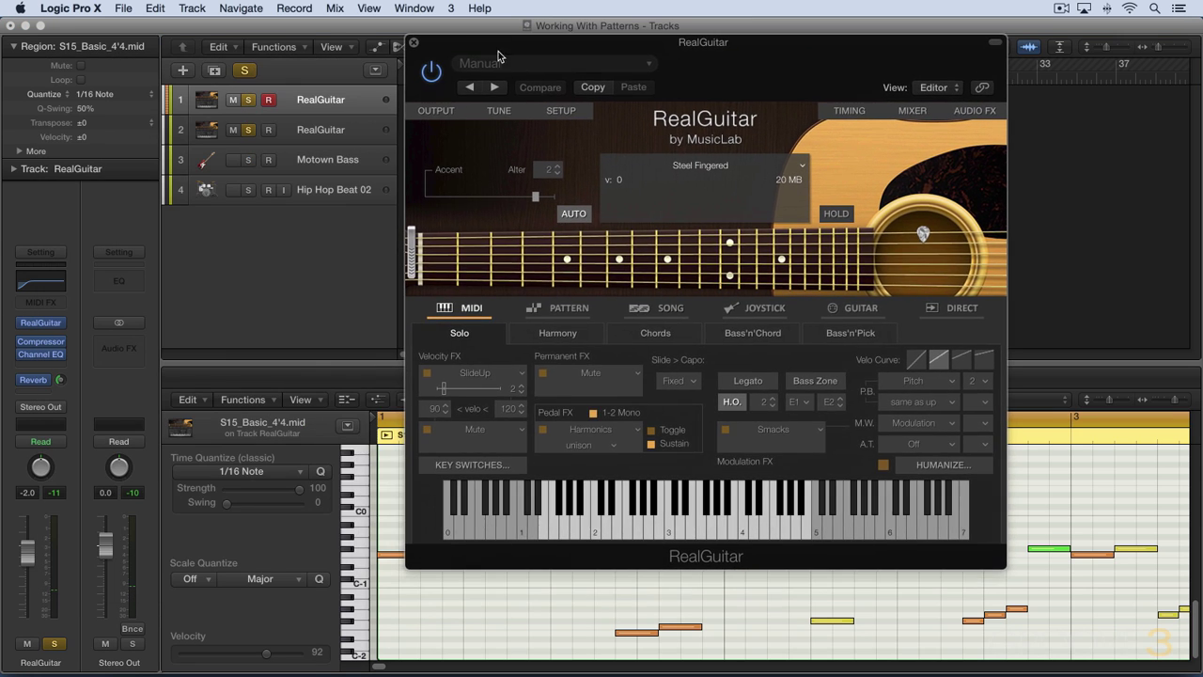
In the PATTERN section, load 'EK Loop 01 4 bars' from the User folder
{"action": "left_click", "coordinate": [566, 310]}
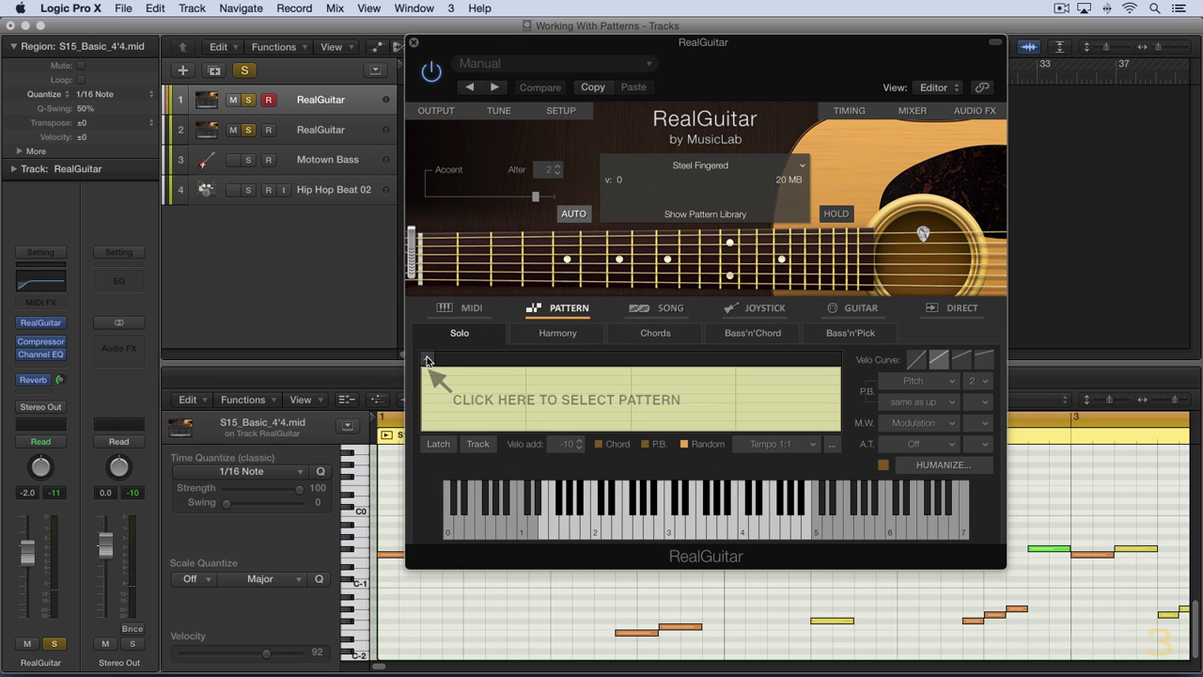
{"action": "left_click", "coordinate": [427, 359]}
{"action": "scroll", "coordinate": [506, 288], "scroll_direction": "down", "scroll_amount": 5}
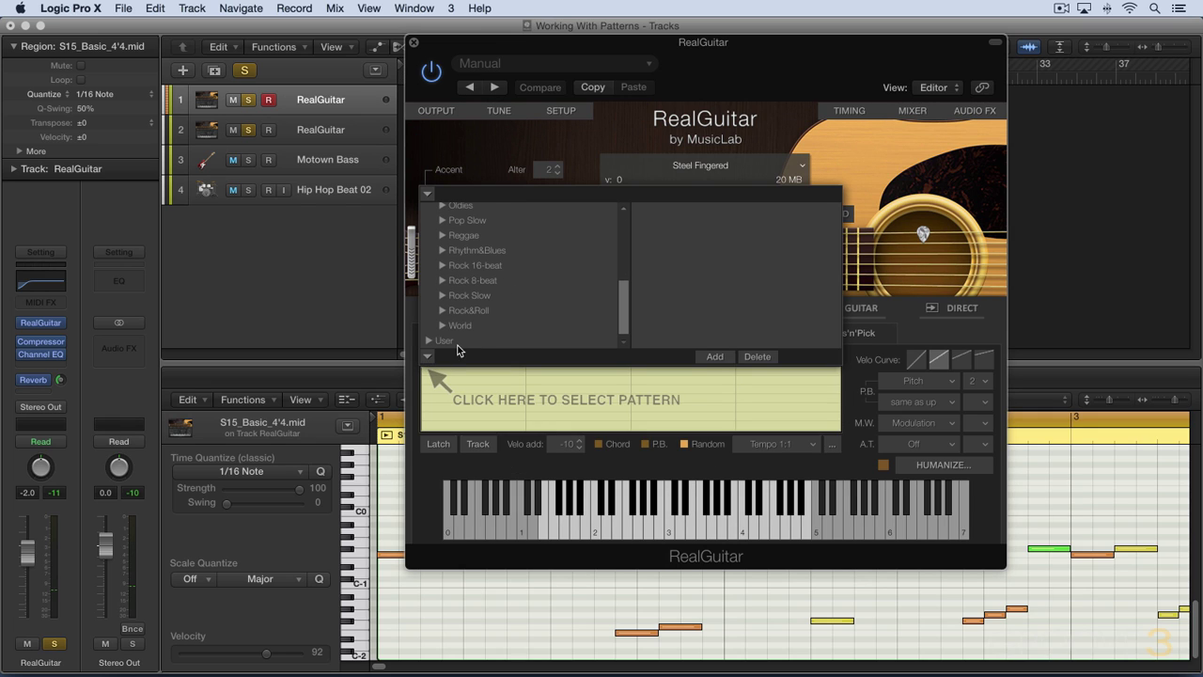
{"action": "left_click", "coordinate": [451, 344]}
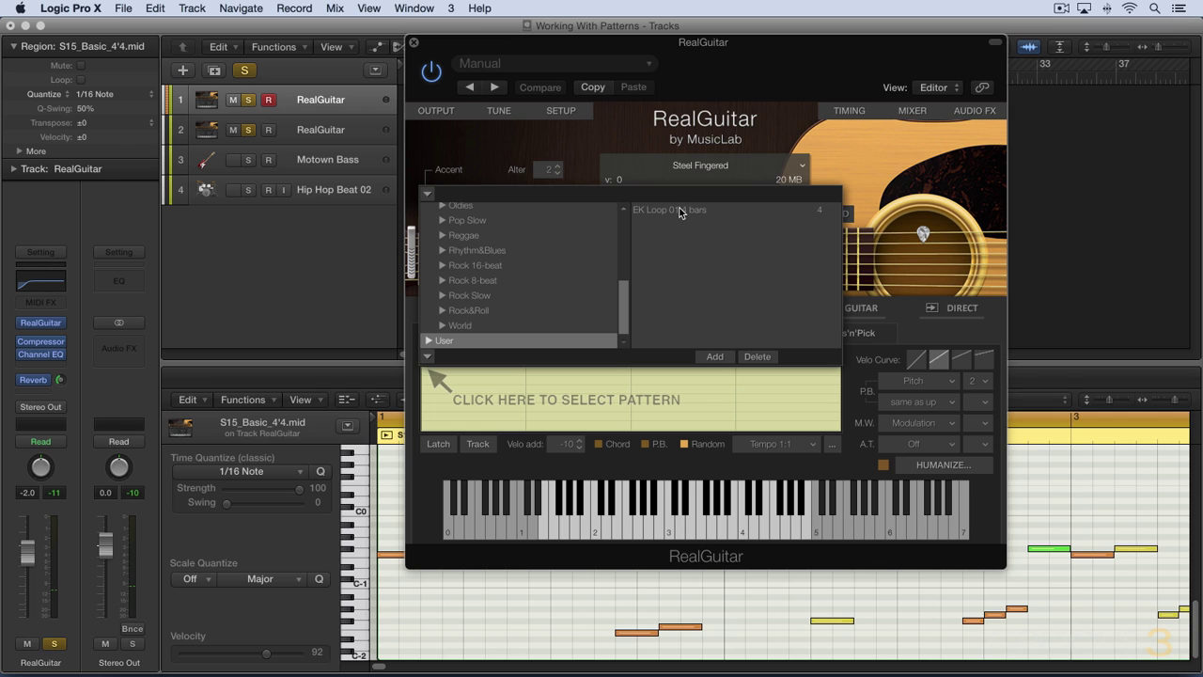
{"action": "left_click", "coordinate": [431, 344]}
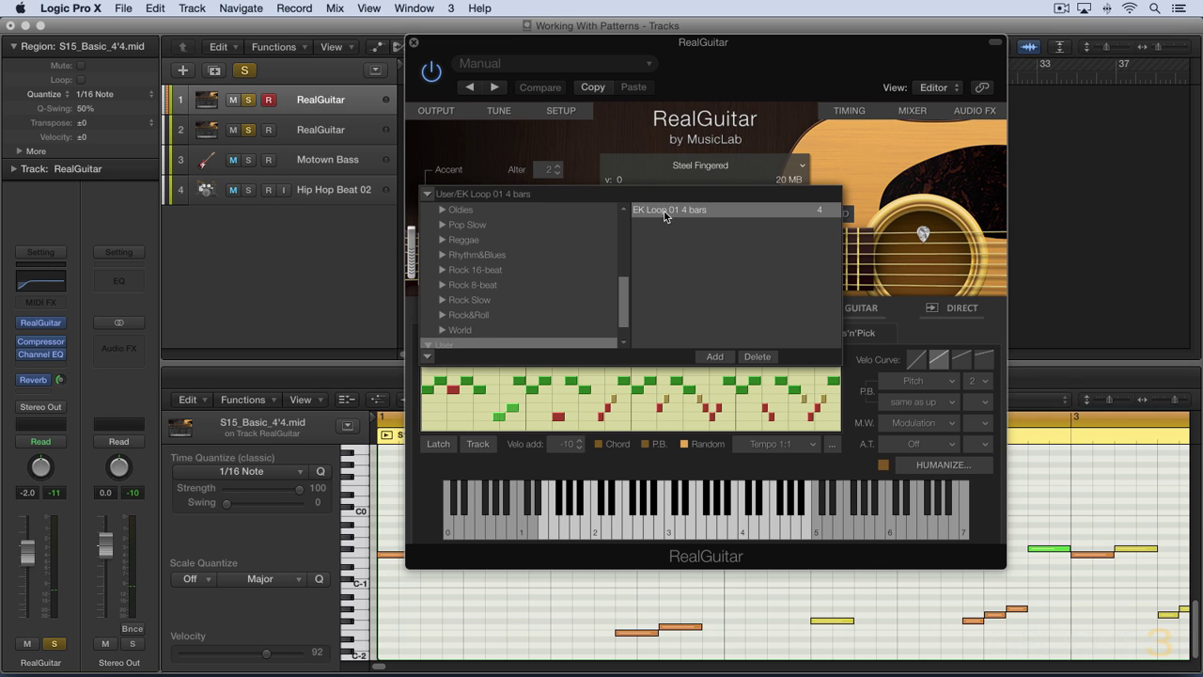
{"action": "left_click", "coordinate": [665, 212]}
{"action": "scroll", "coordinate": [602, 291], "scroll_direction": "down", "scroll_amount": 1}
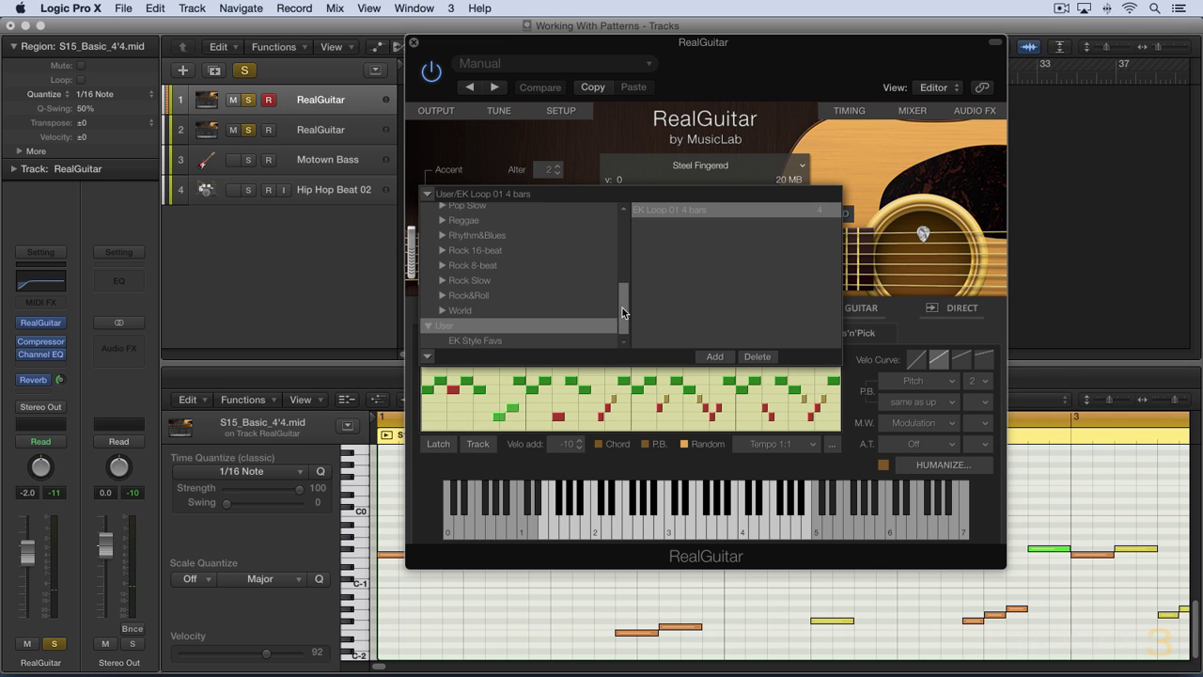
{"action": "left_click", "coordinate": [478, 343]}
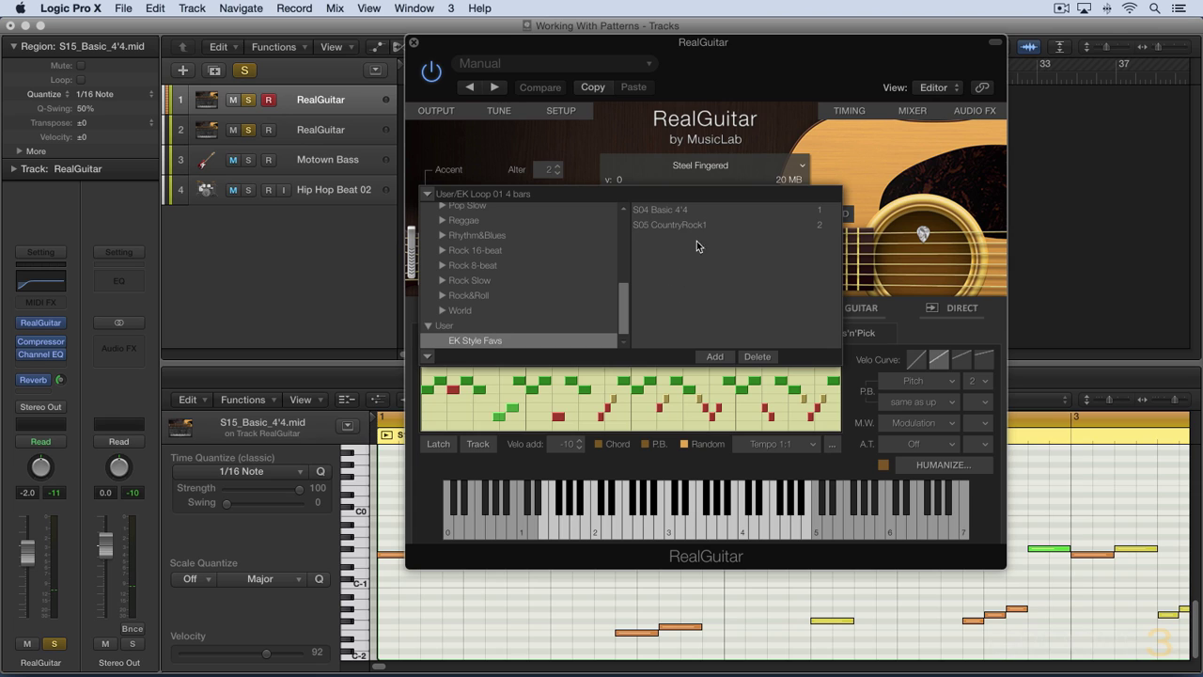
{"action": "left_click", "coordinate": [446, 326]}
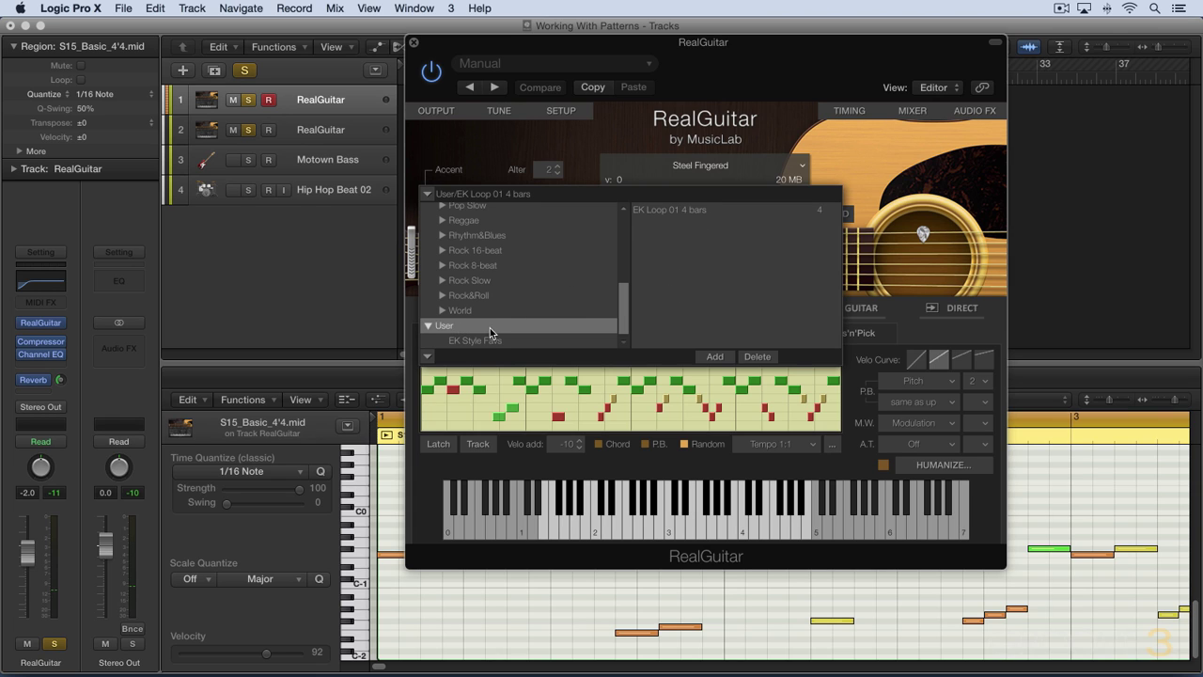
{"action": "left_click", "coordinate": [687, 211]}
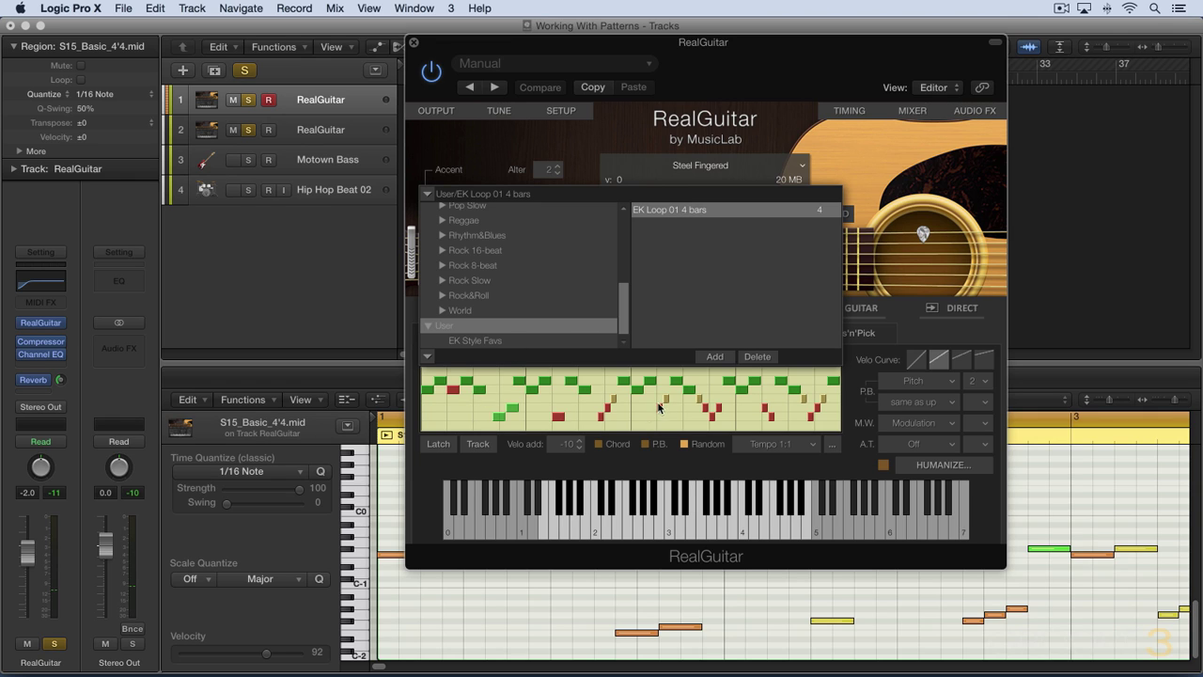